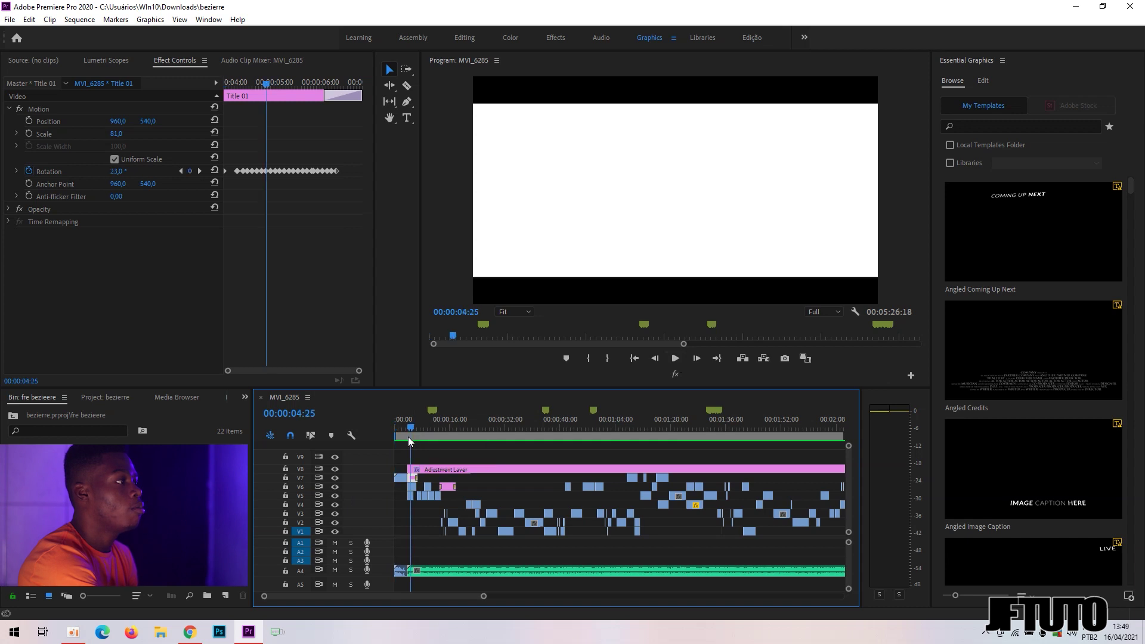
Play the sequence from the logo intro through the orange title shot to preview the finished edit.
click(675, 358)
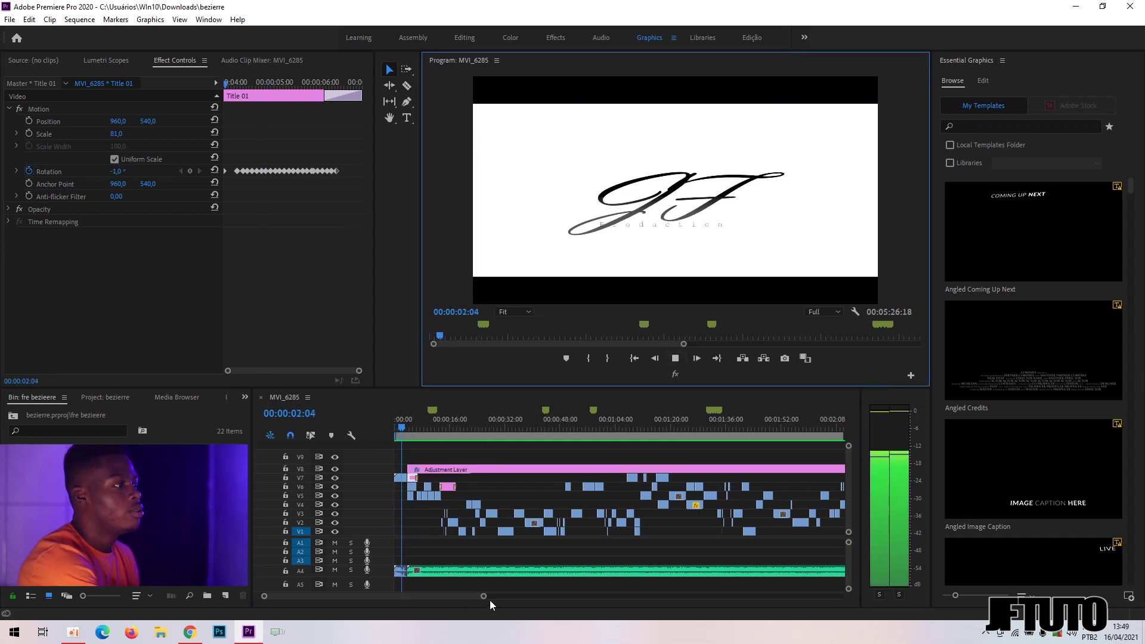
drag(483, 597, 499, 597)
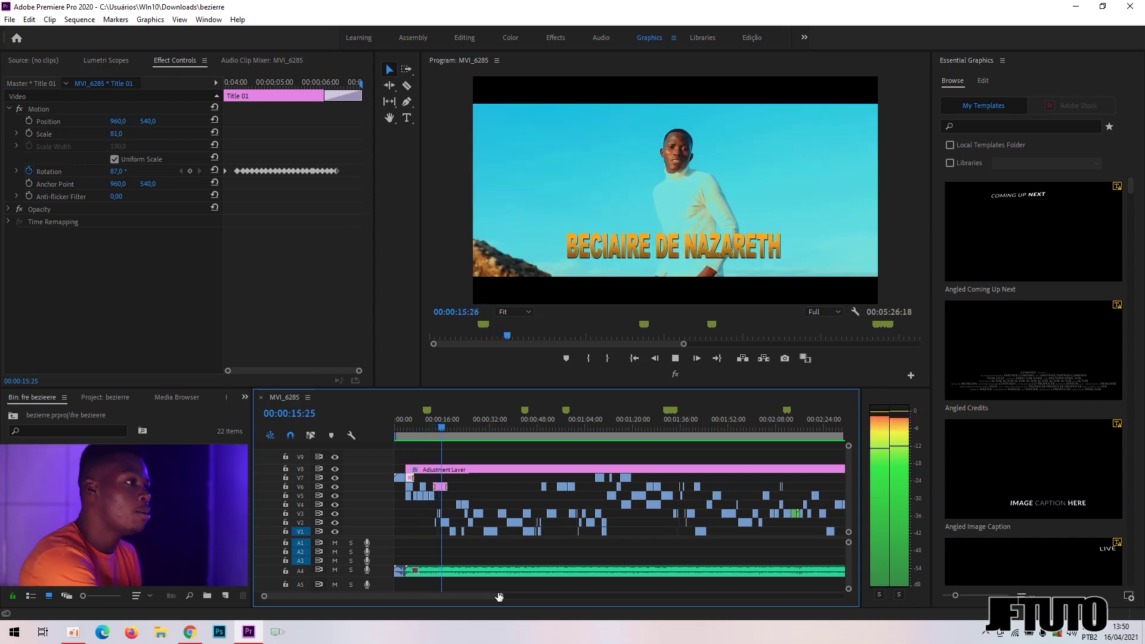
click(672, 363)
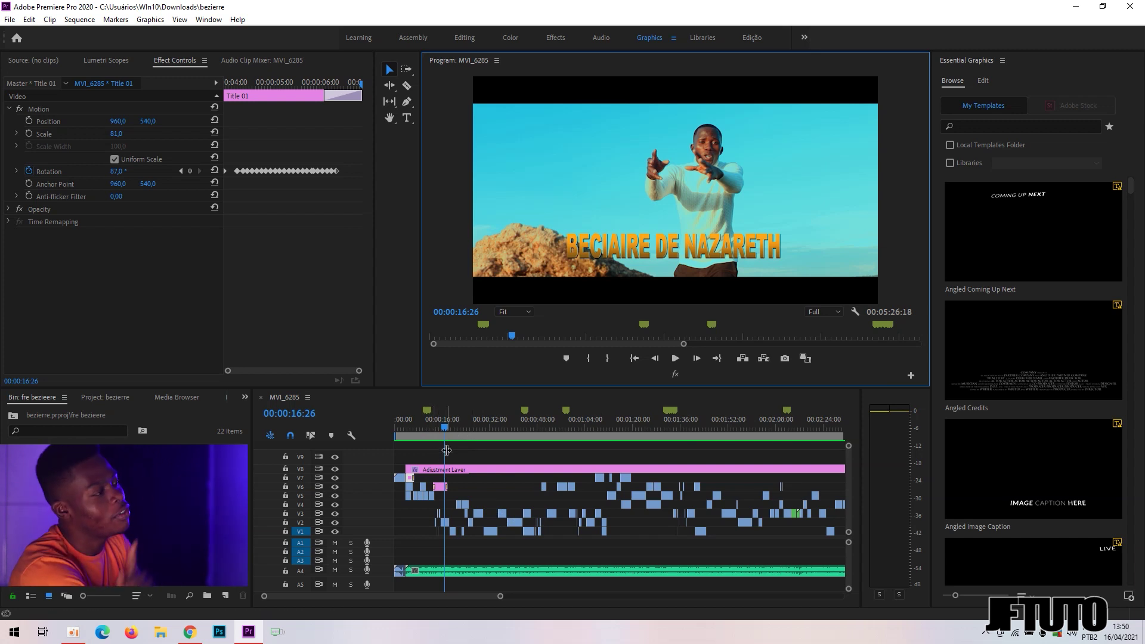
Replay the opening from the logo intro through the CHANJE LAVI OU bridge shot, pausing to examine the title.
click(410, 428)
click(403, 438)
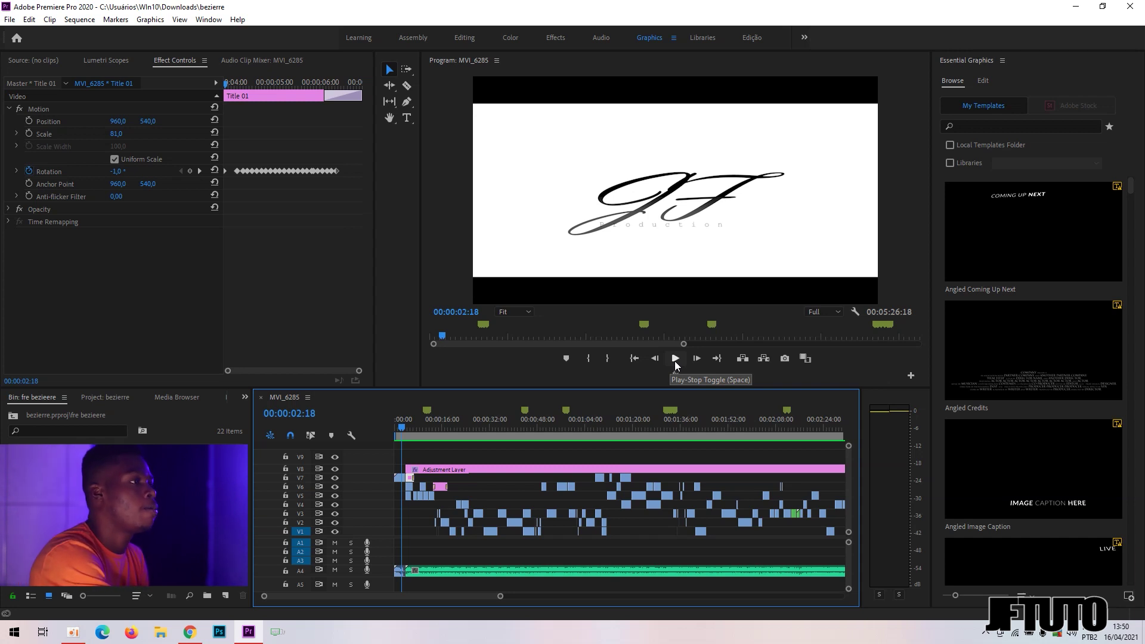
click(675, 360)
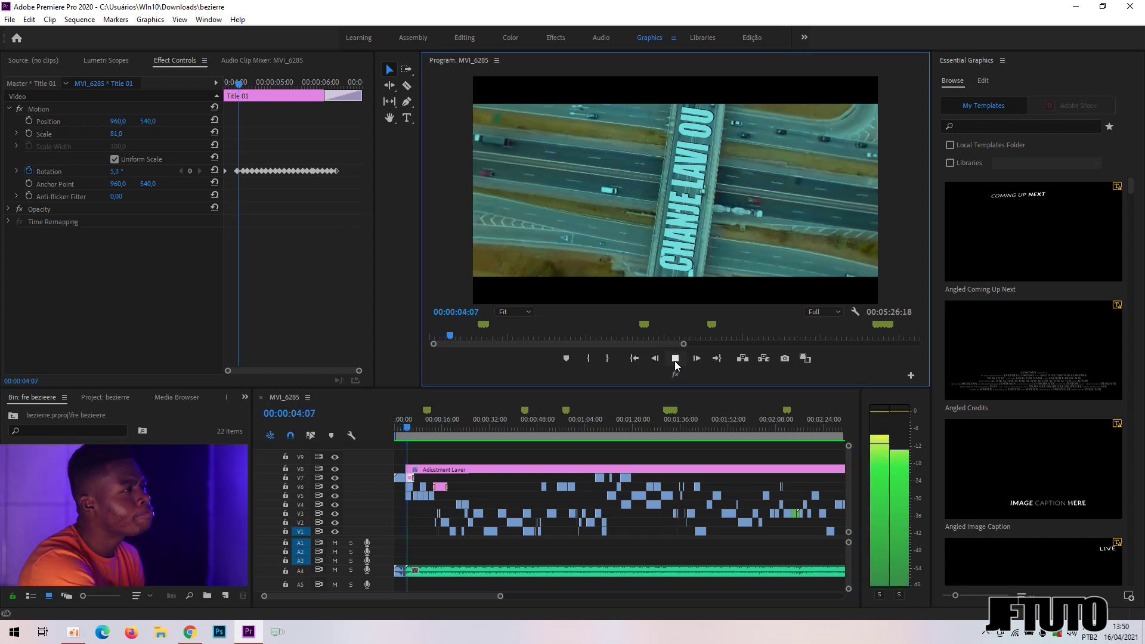
click(675, 359)
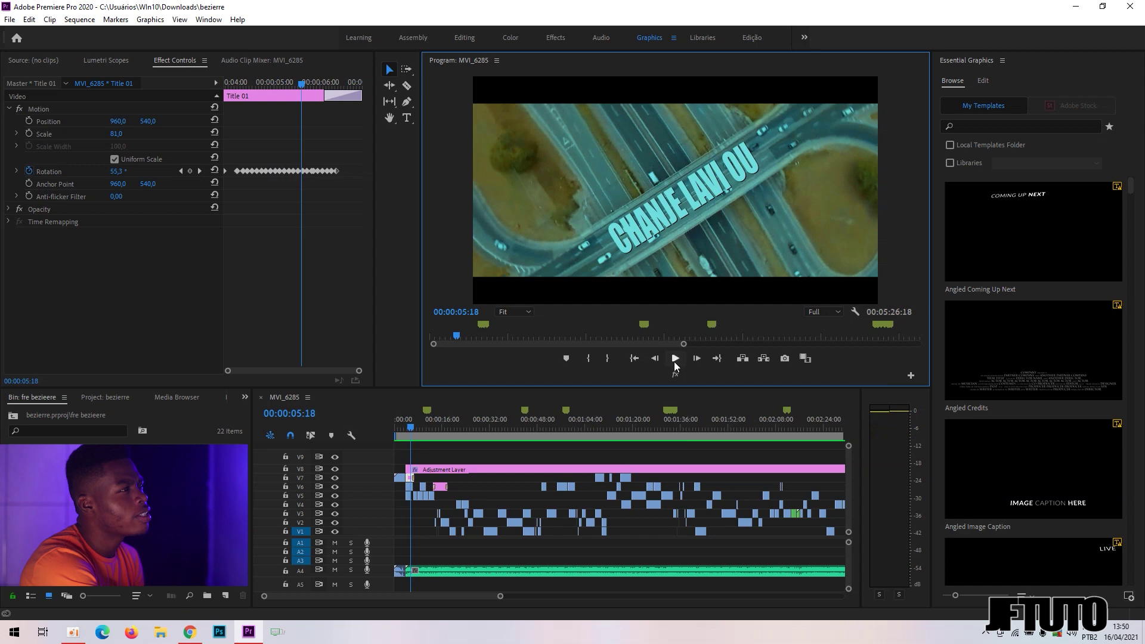
click(675, 360)
click(675, 360)
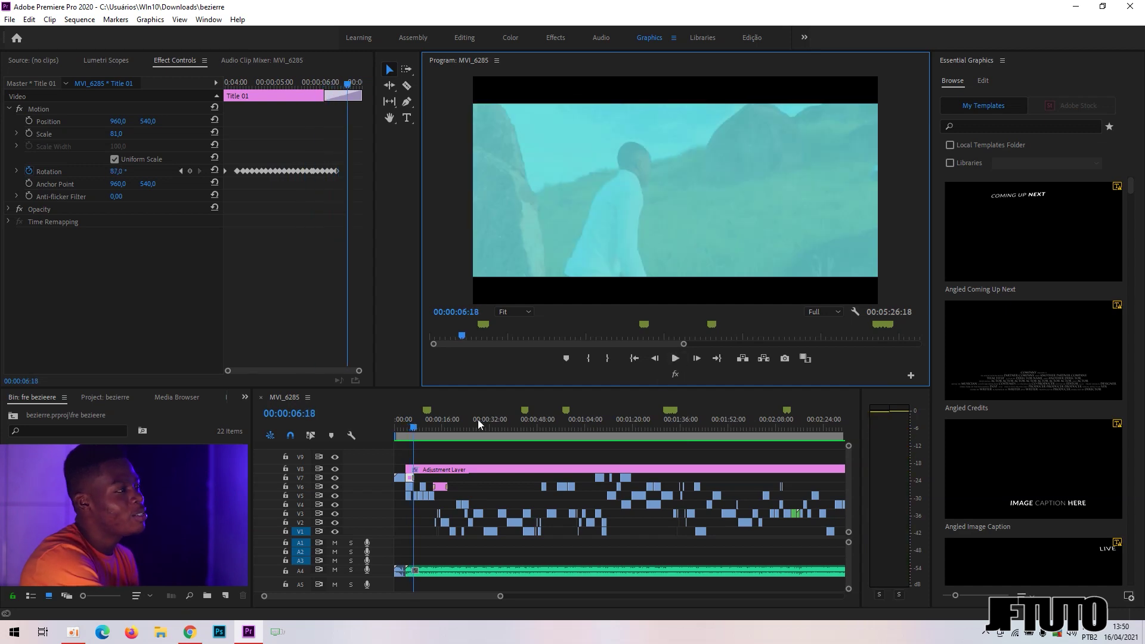
click(404, 439)
click(675, 359)
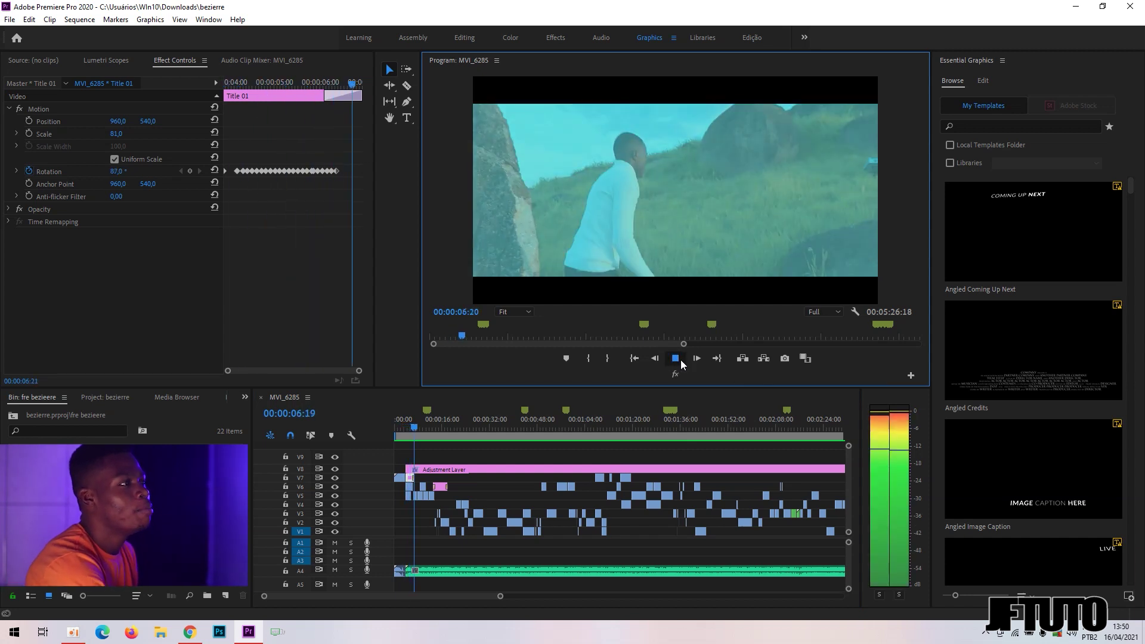
click(681, 359)
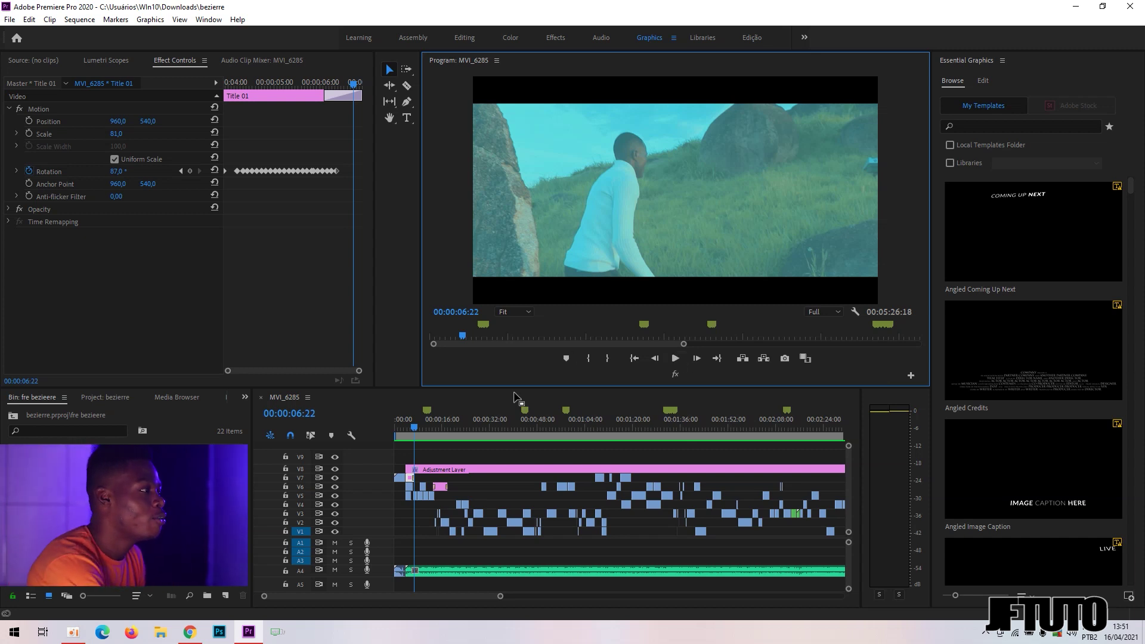
Play the Title 01 clip from its start to examine how the text rotates along with the bridge.
click(405, 428)
click(675, 359)
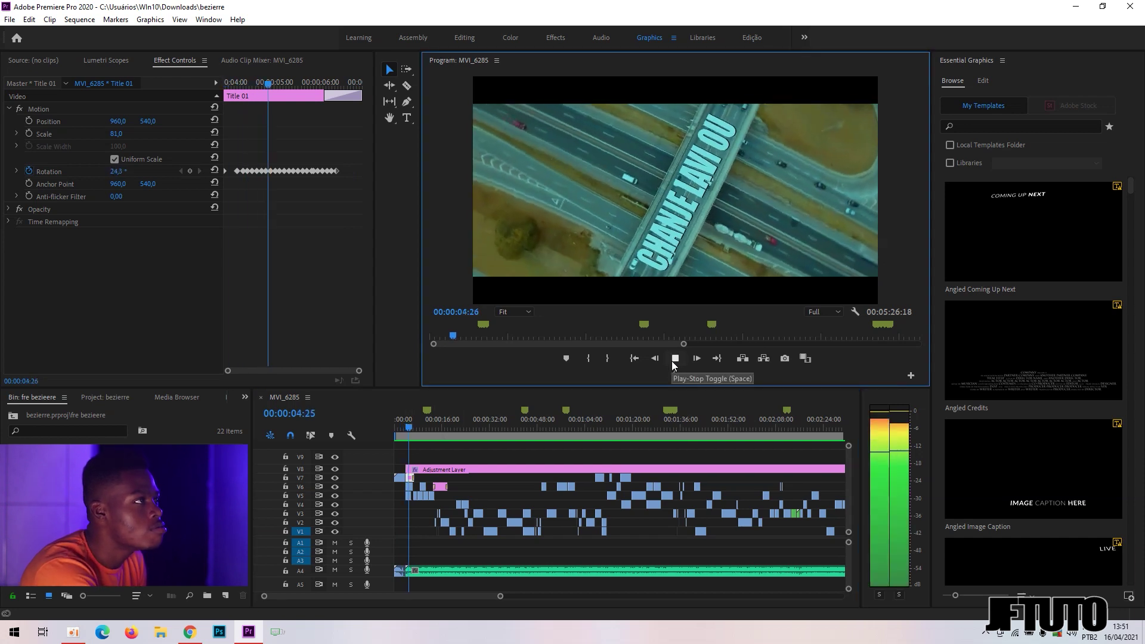
click(675, 359)
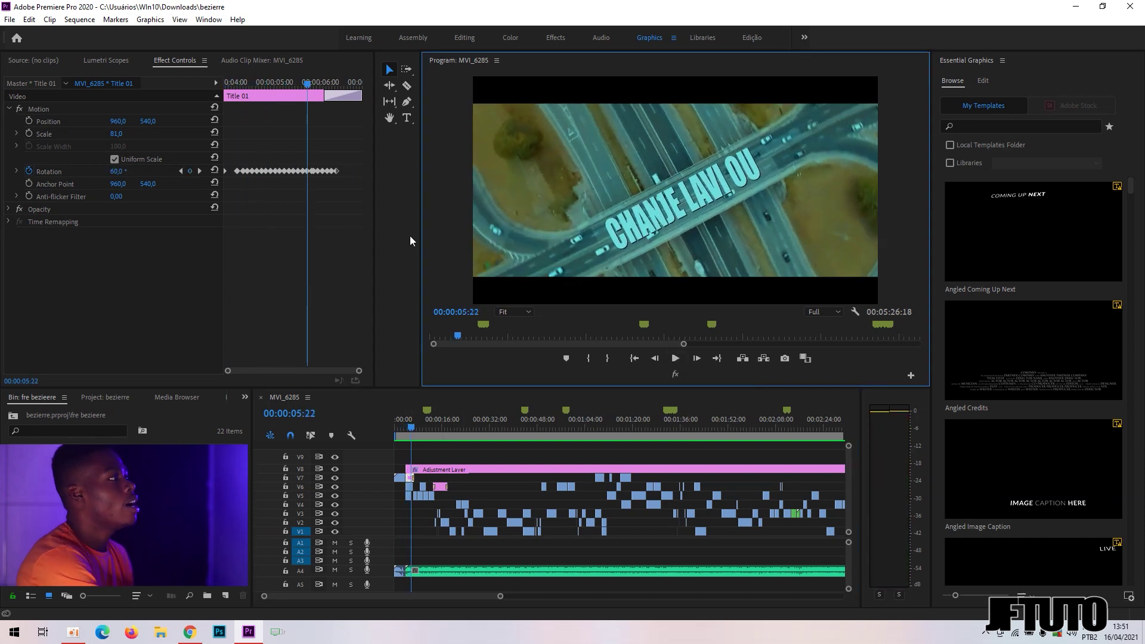
drag(253, 82, 227, 88)
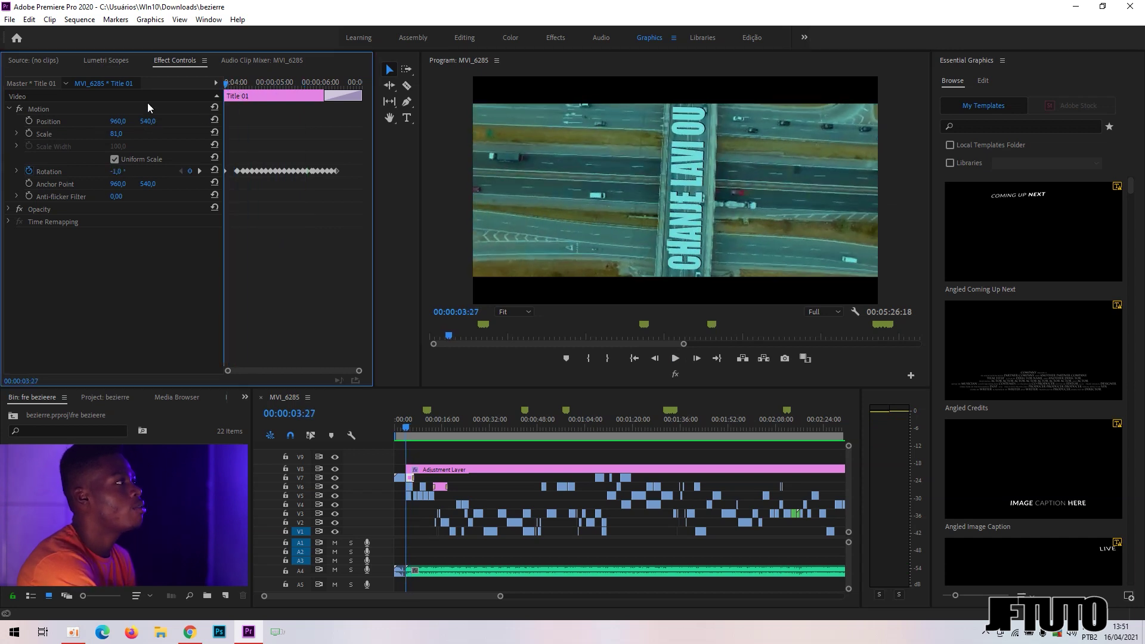
click(226, 84)
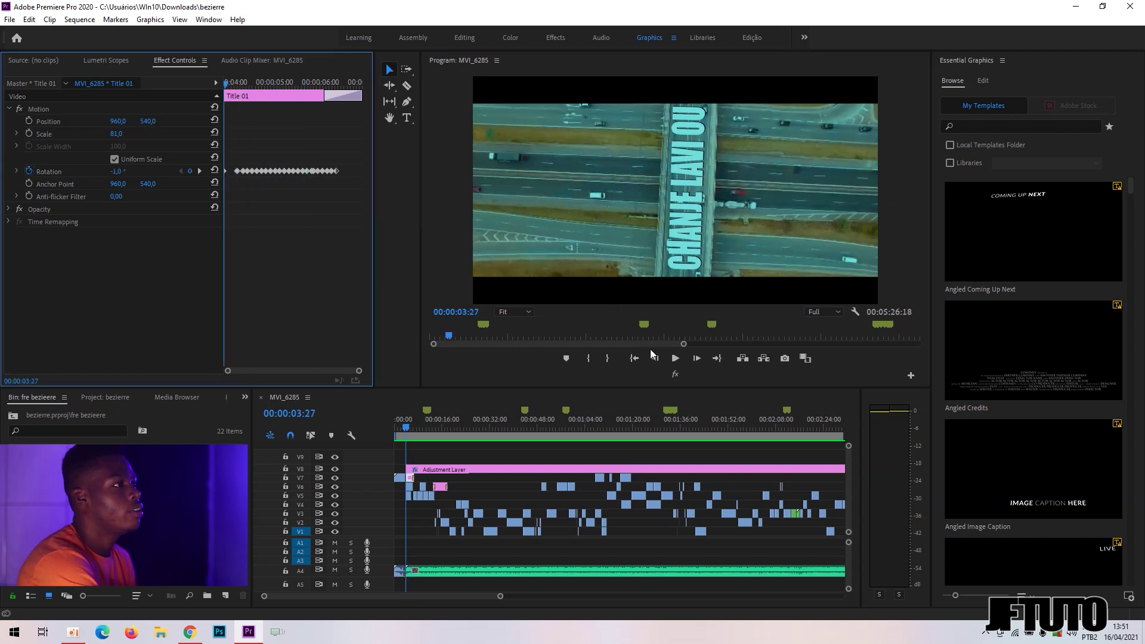
click(675, 357)
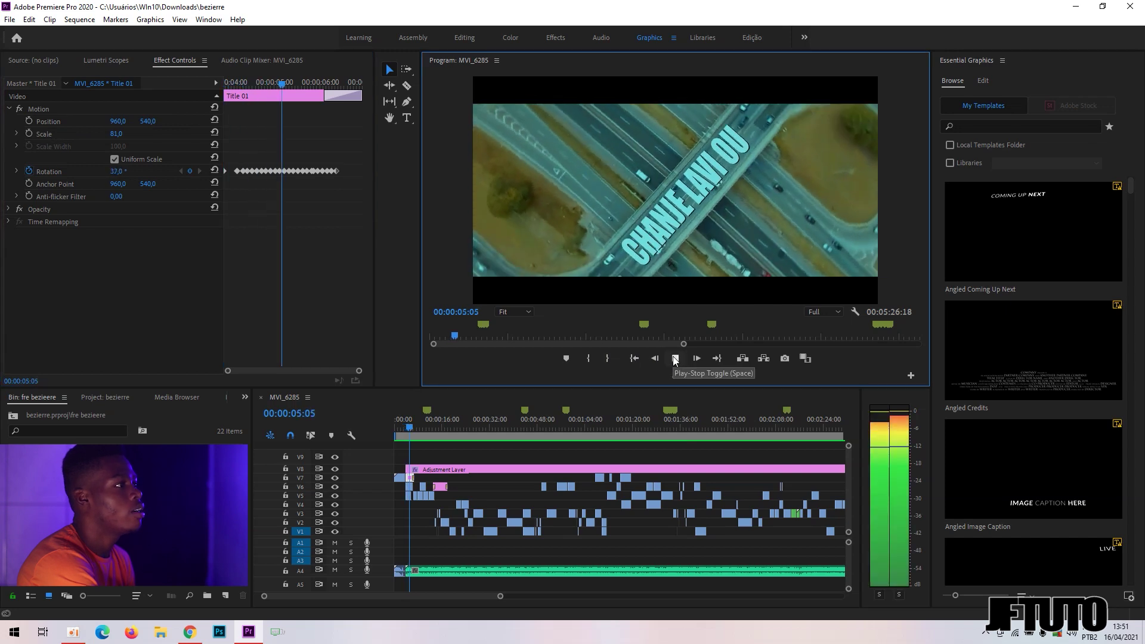
click(675, 357)
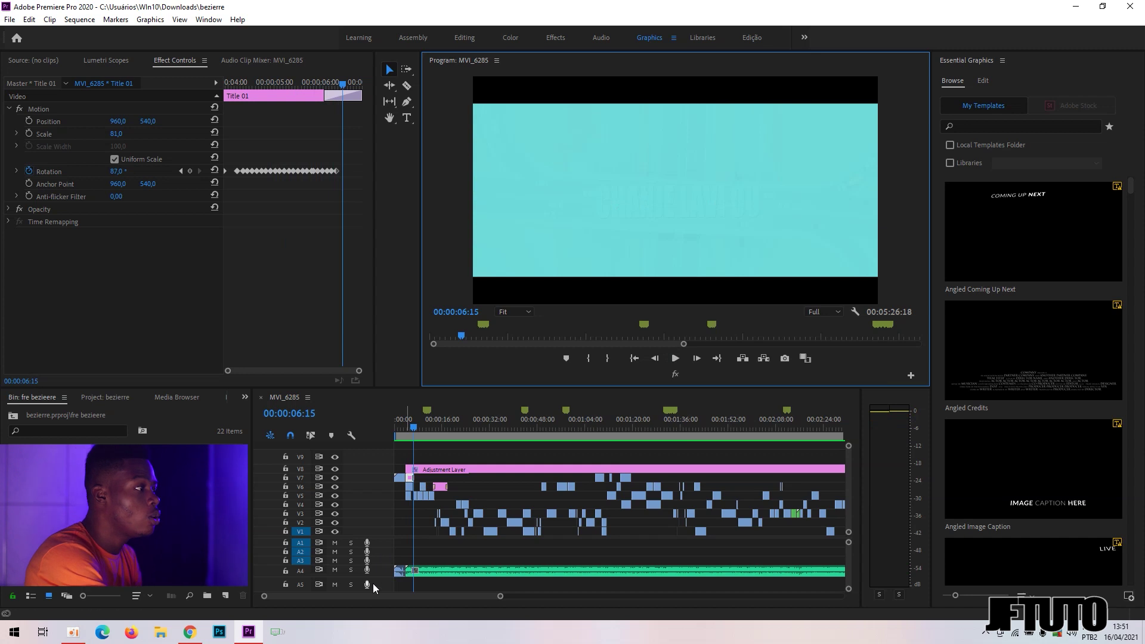
Remove the Dip to White transition from the end of the Title 01 clip and preview the shot.
drag(267, 599, 350, 586)
drag(545, 419, 521, 422)
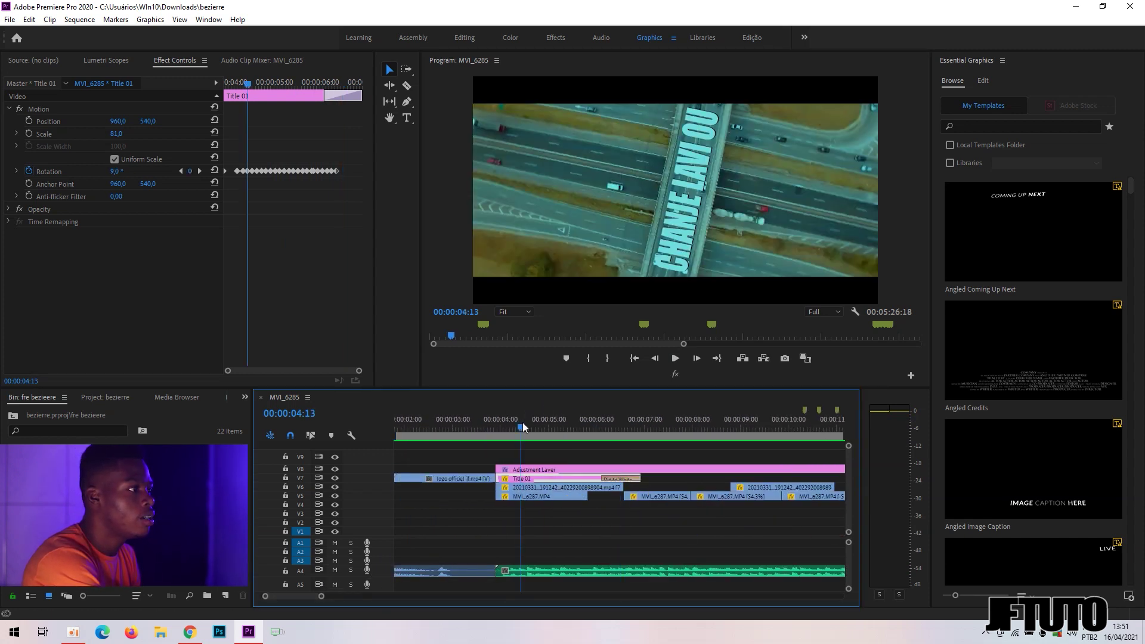
right_click(620, 482)
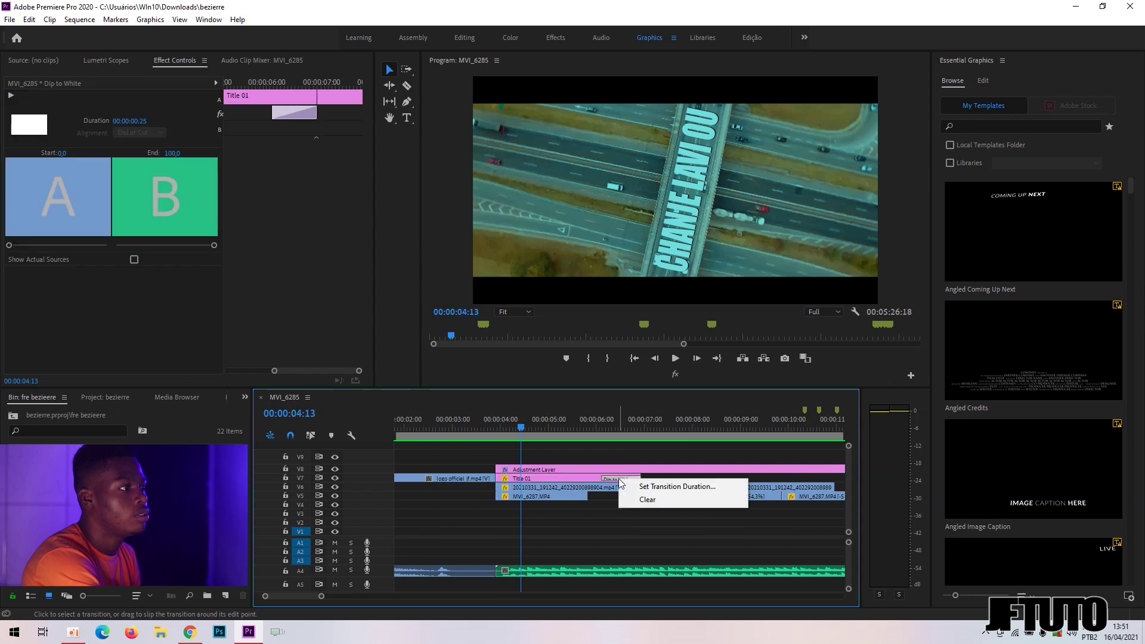
click(642, 499)
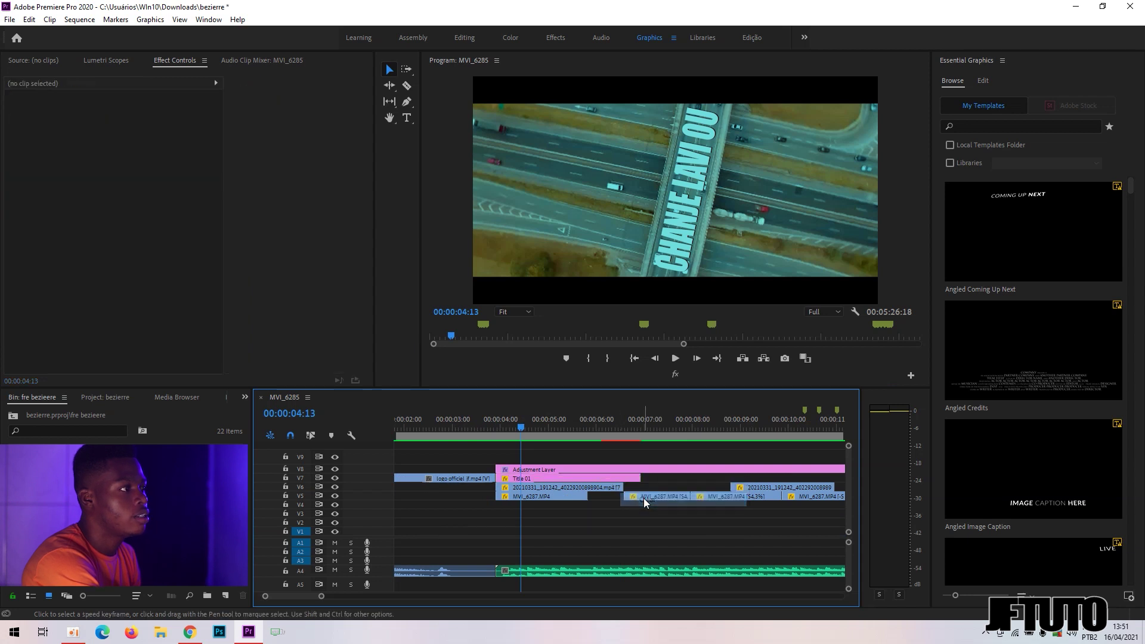
click(671, 362)
click(675, 358)
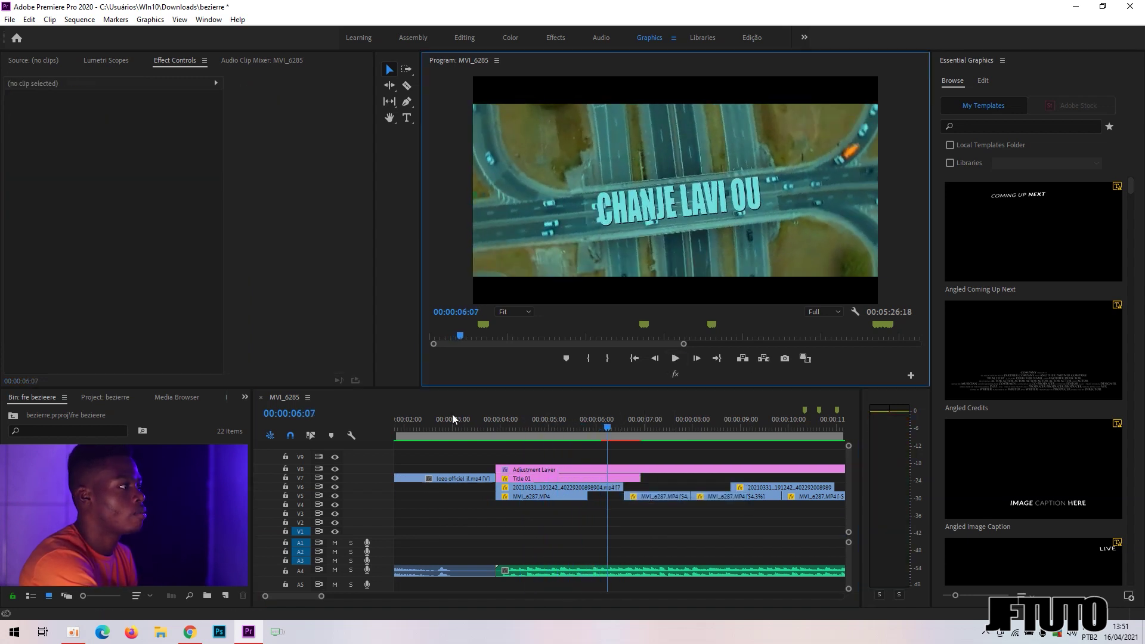
Hide video track V8 with the adjustment layer and play the title shot without its colour grade.
click(336, 467)
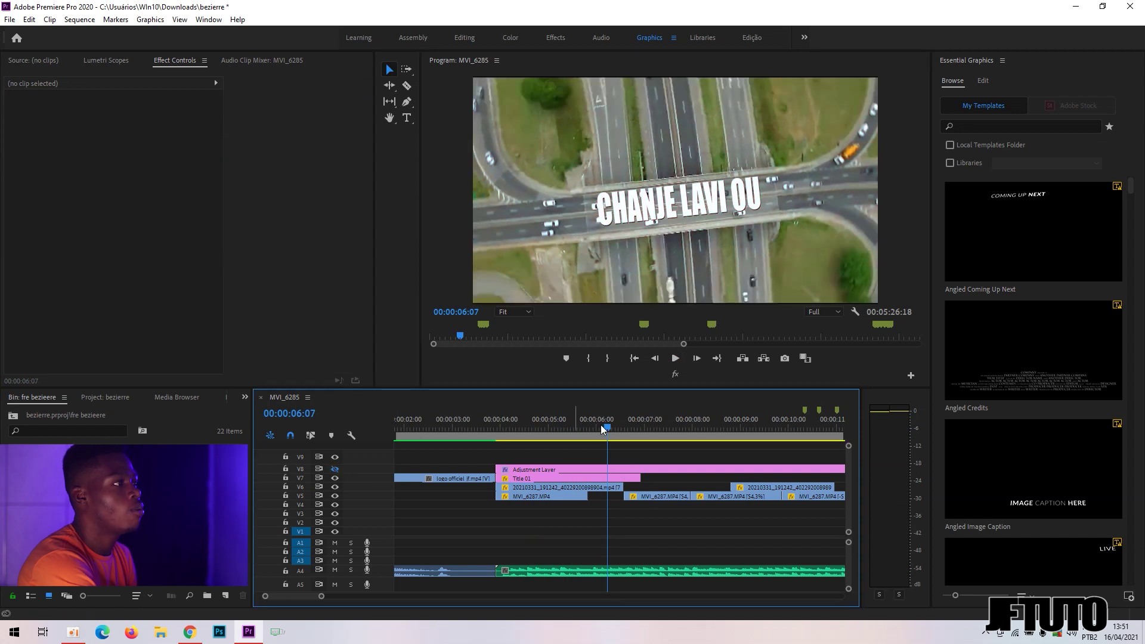
click(488, 426)
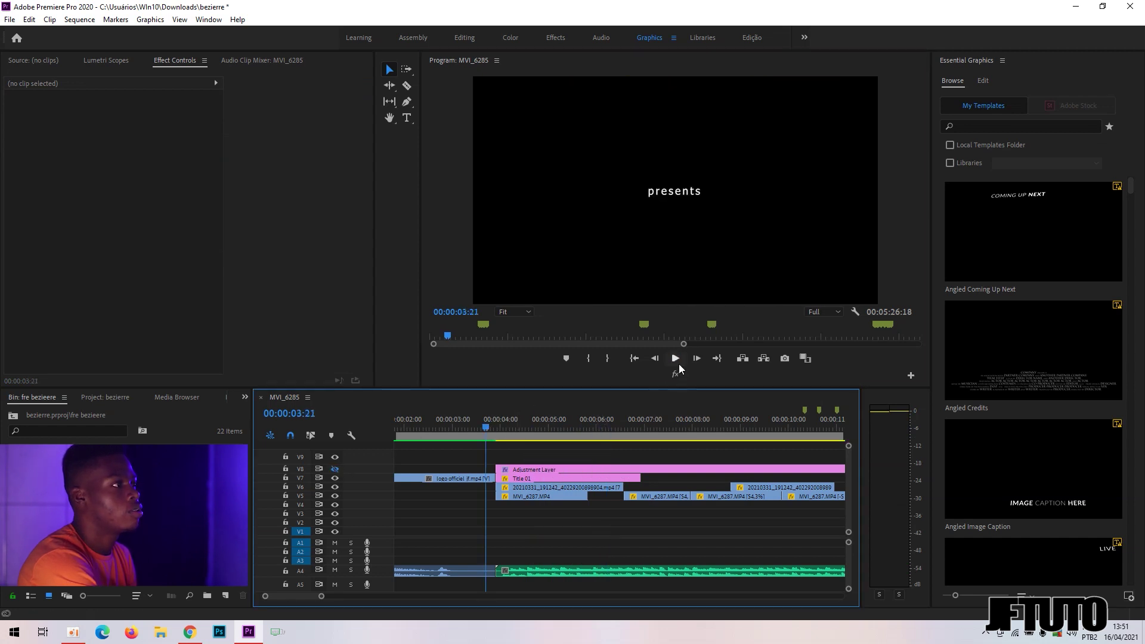
click(678, 364)
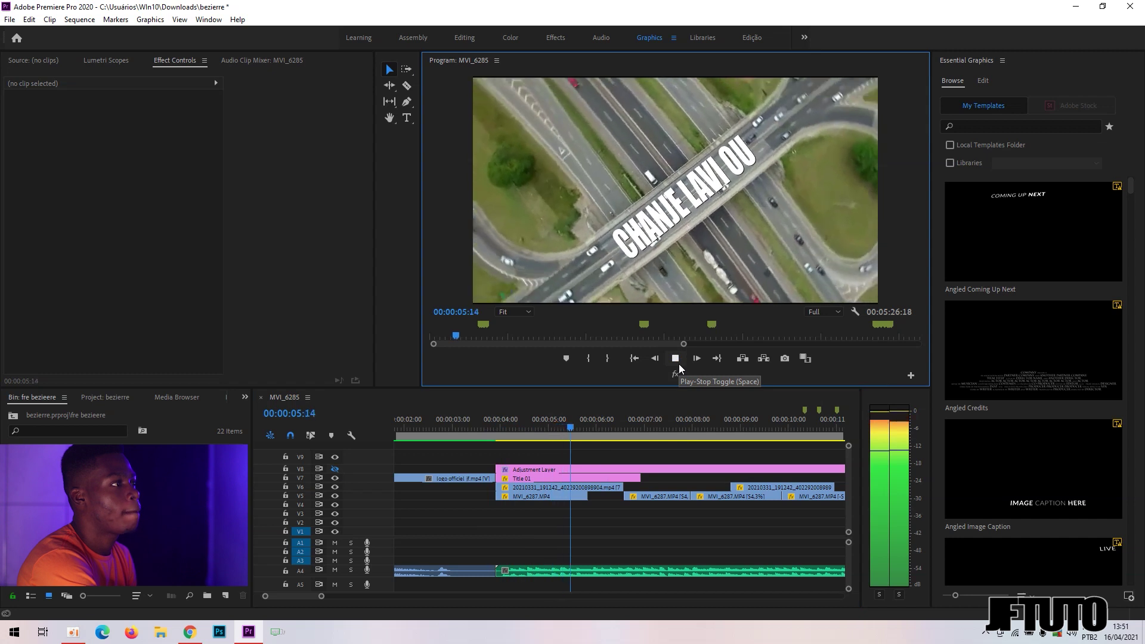
click(678, 364)
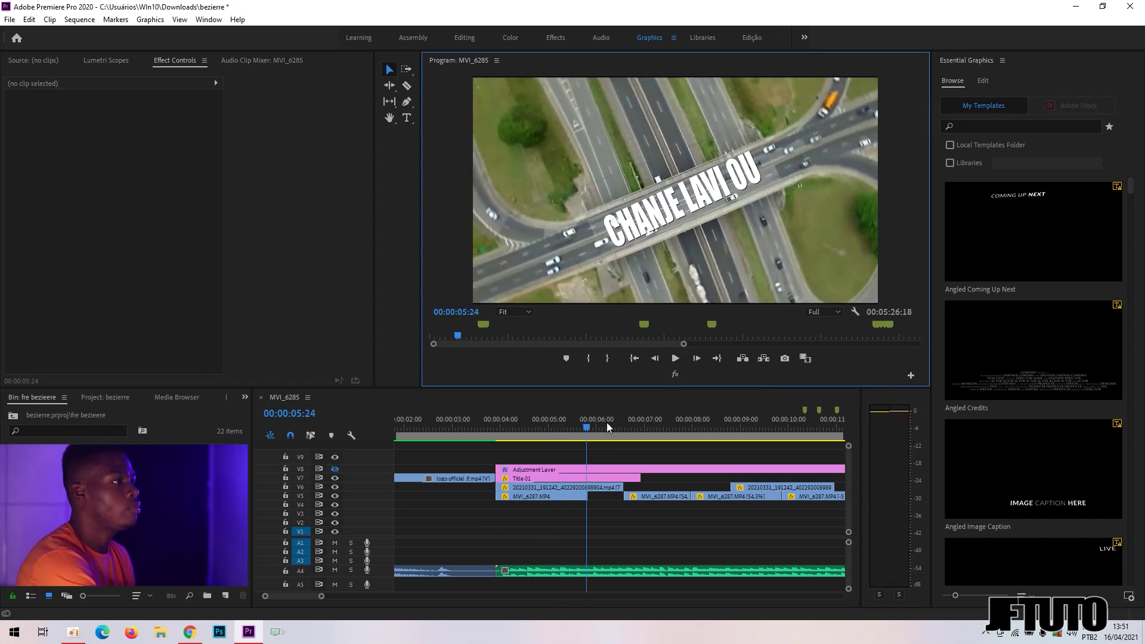
Delete all Rotation keyframes from the Title 01 clip with the playhead at its first frame.
click(535, 479)
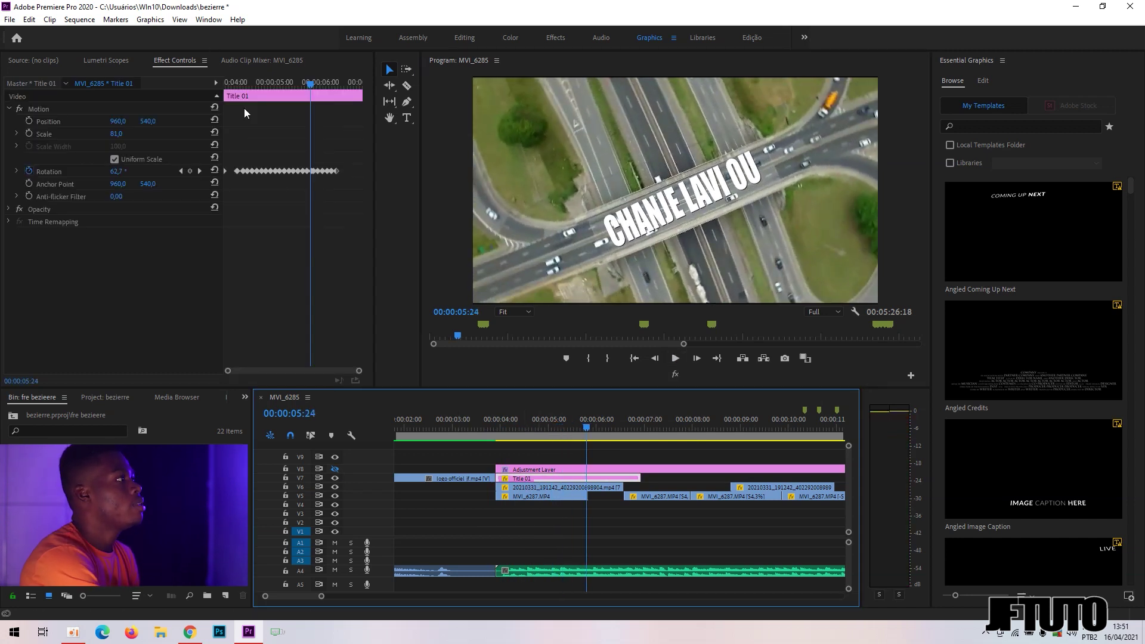
drag(260, 85, 244, 84)
key(Up)
click(28, 171)
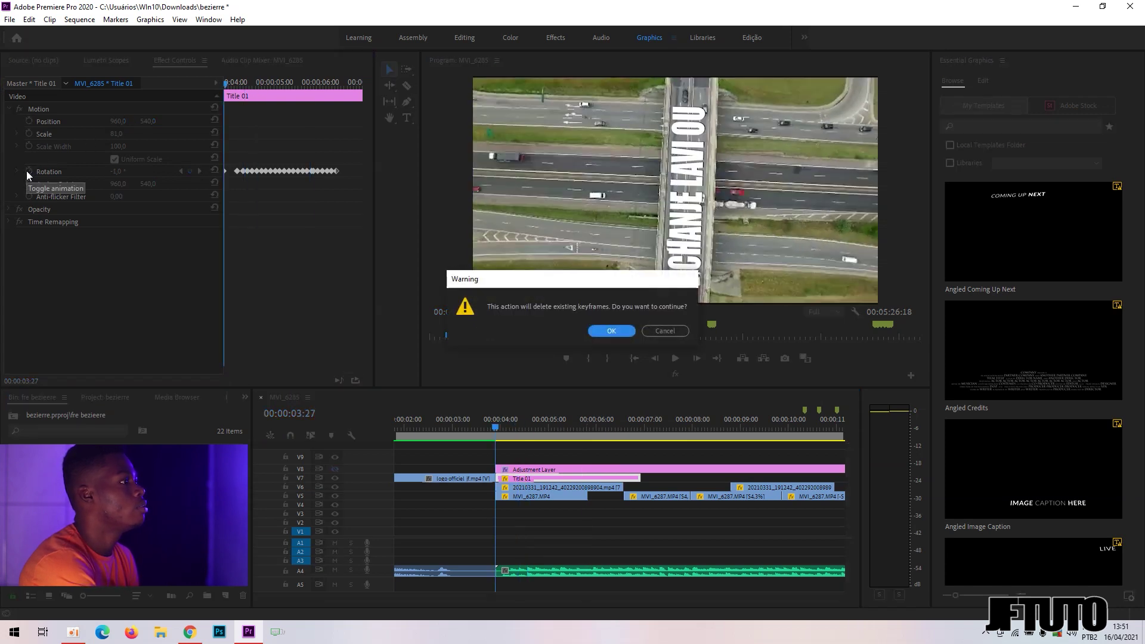
click(609, 332)
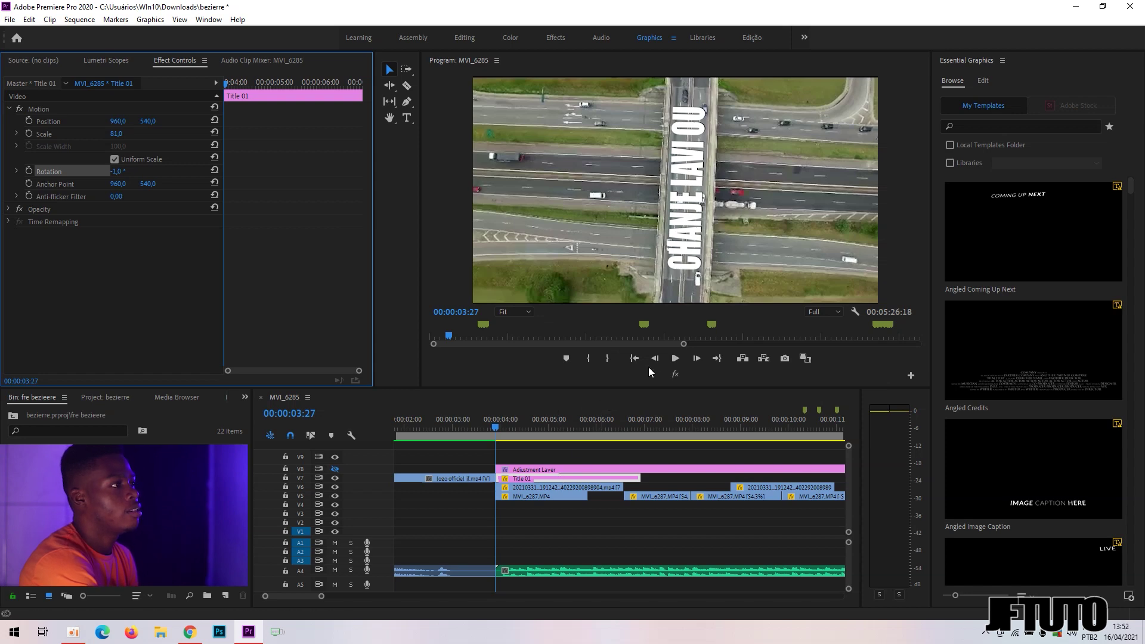
Play the bridge shot repeatedly to compare the unanimated title with the turning footage.
click(675, 359)
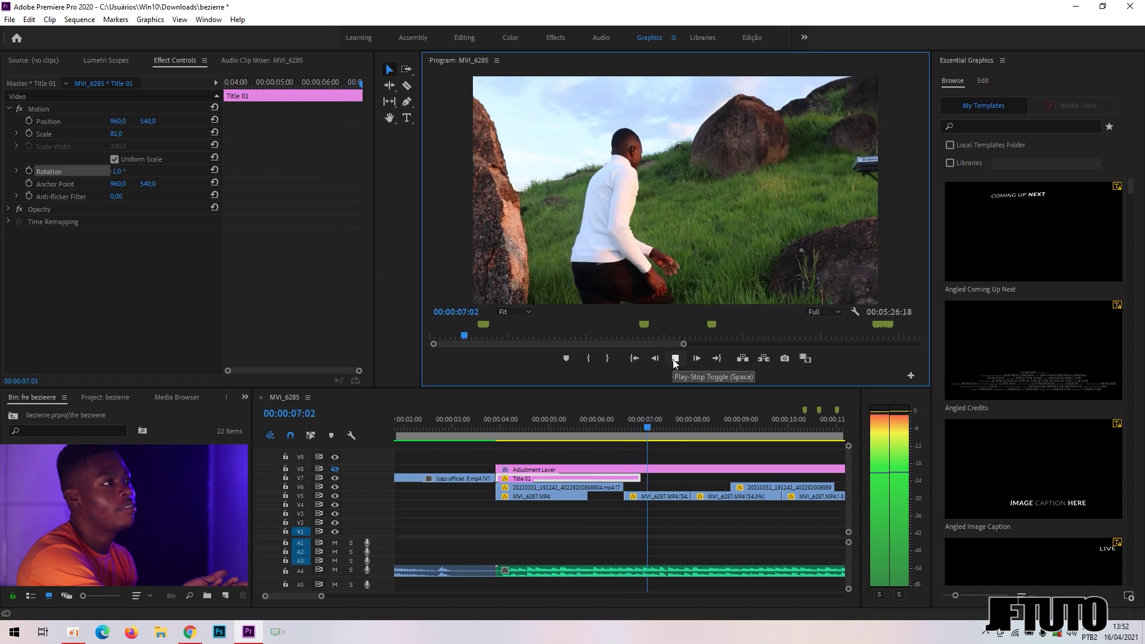
click(675, 358)
click(489, 428)
click(672, 362)
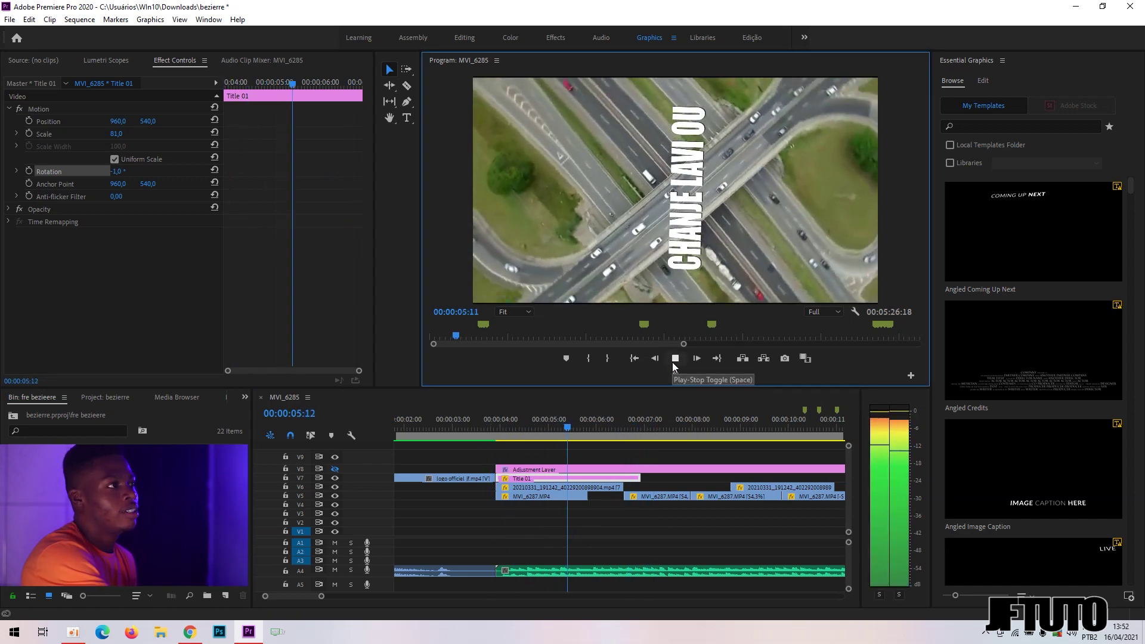
click(673, 363)
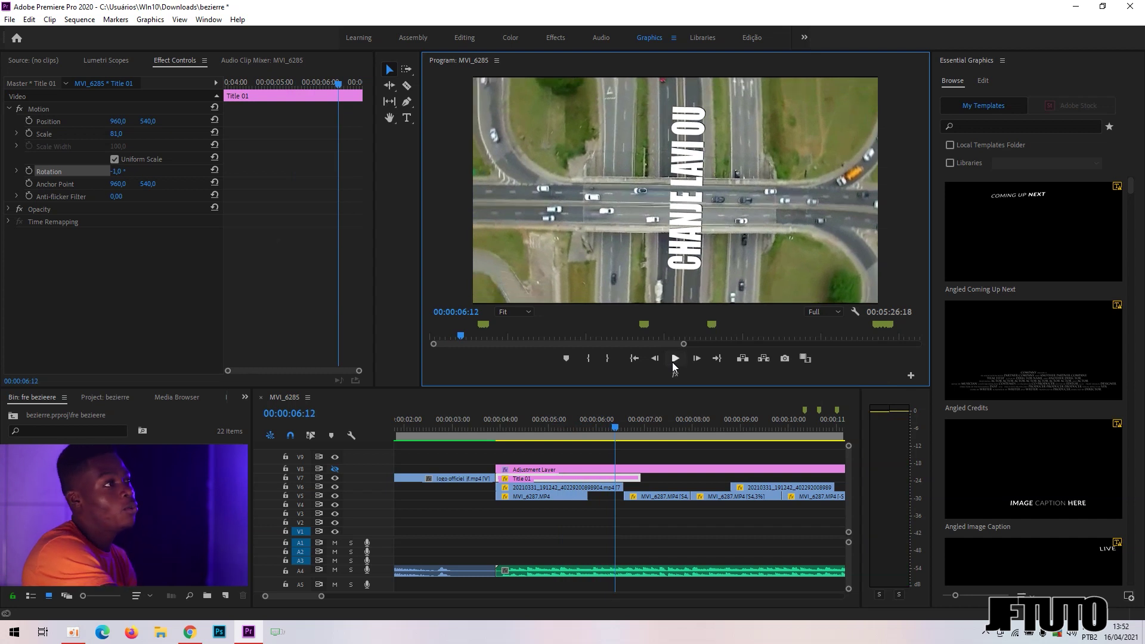
click(505, 424)
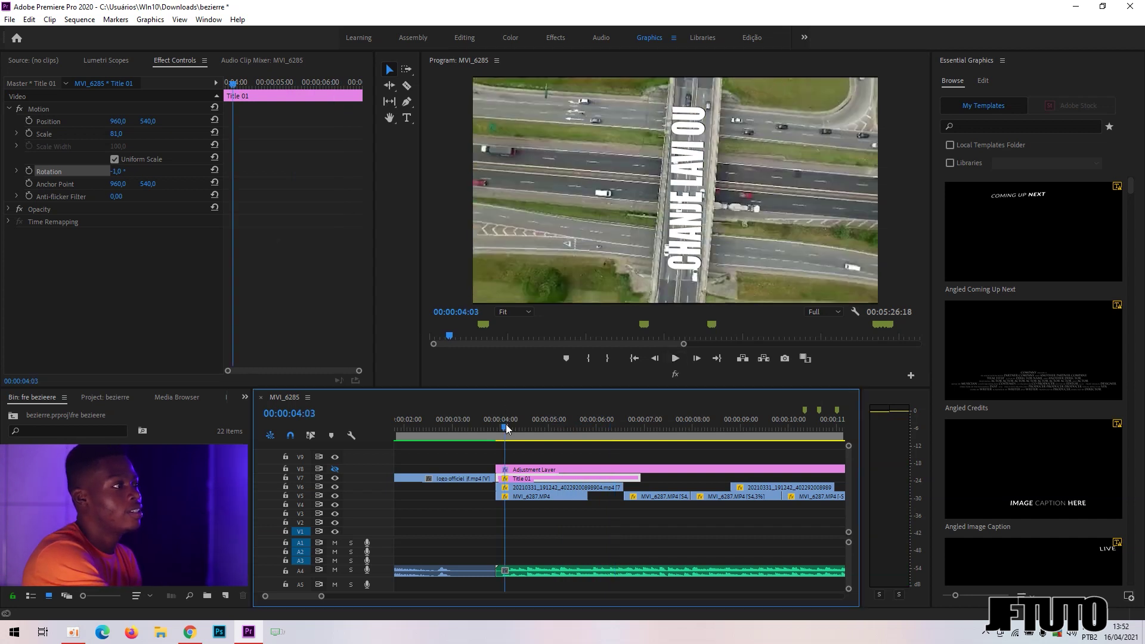
click(677, 362)
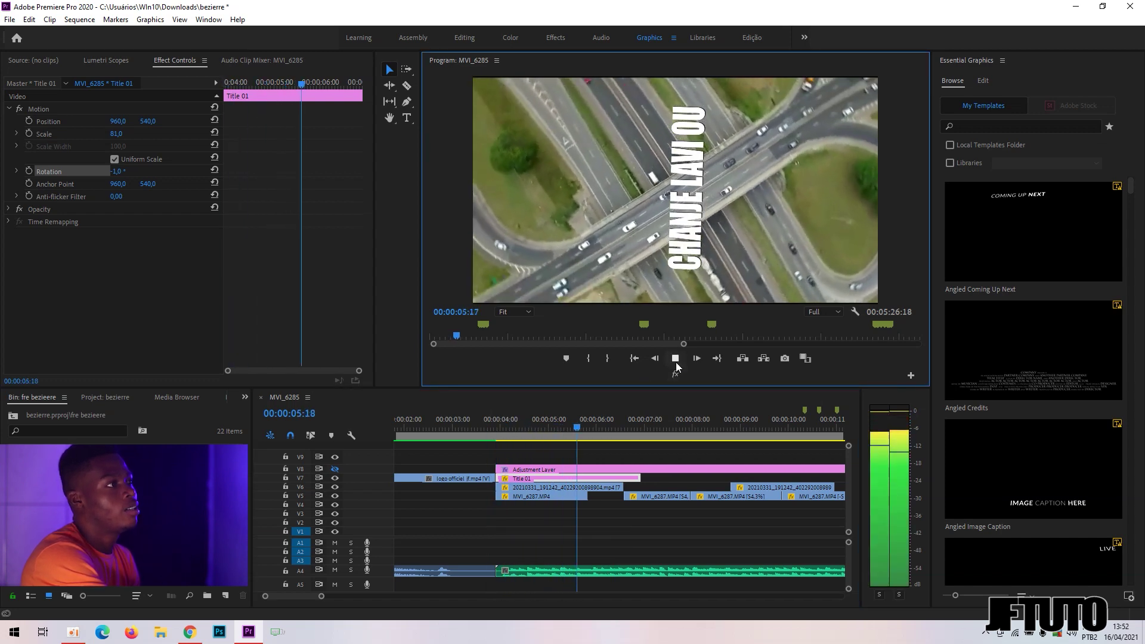
Replay the start of the bridge shot and place the playhead on the title's first frame at 00:00:03:27.
click(495, 431)
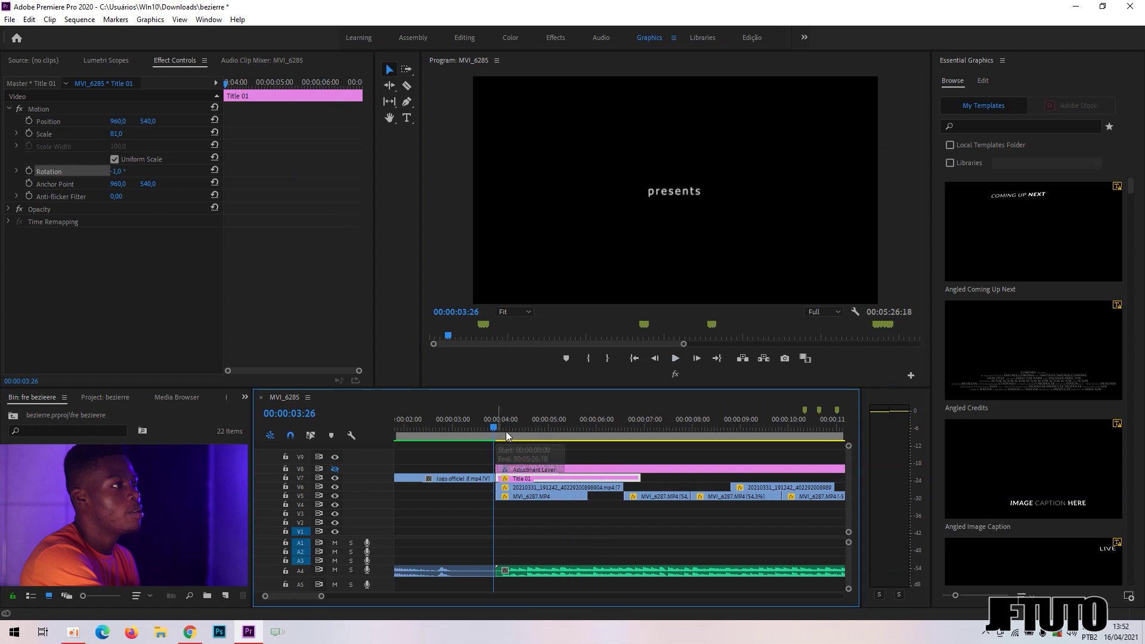
click(680, 359)
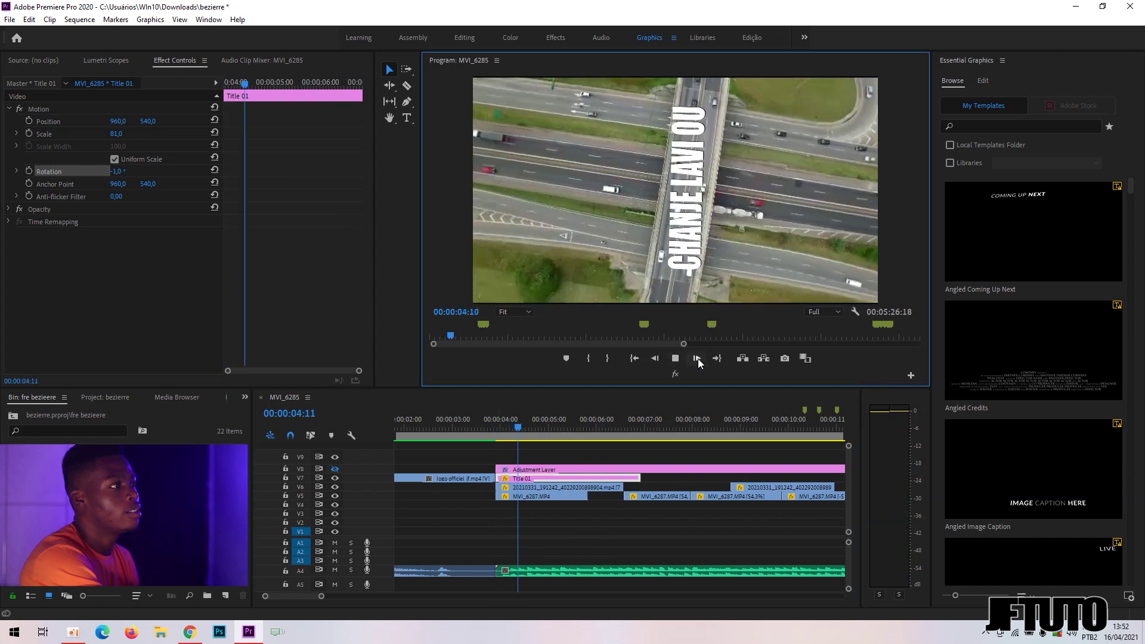
click(497, 428)
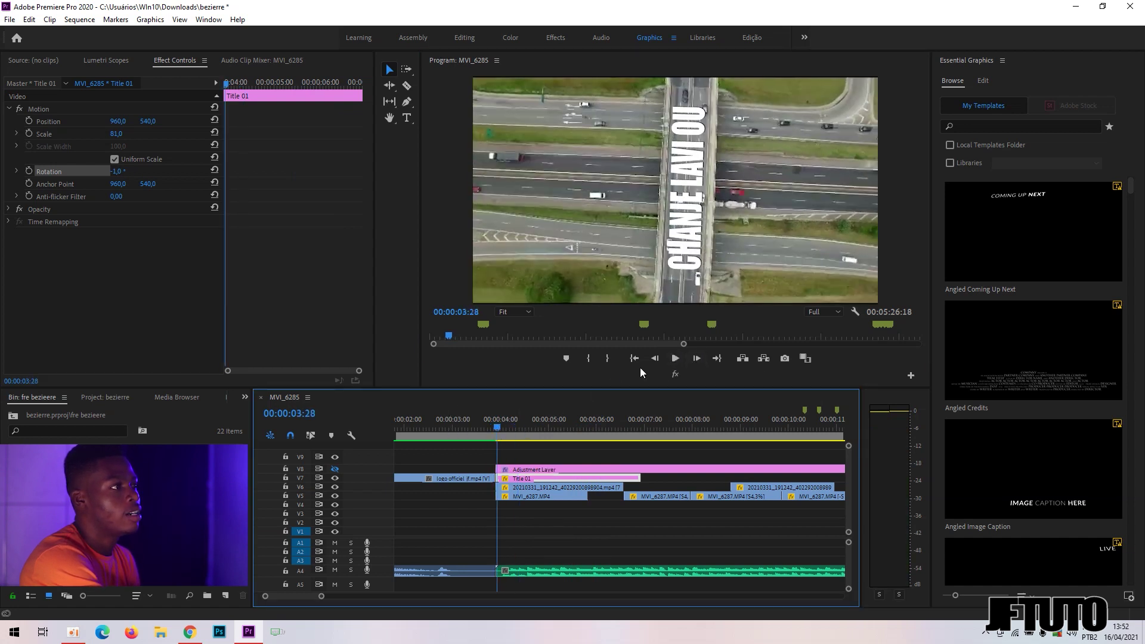
click(656, 358)
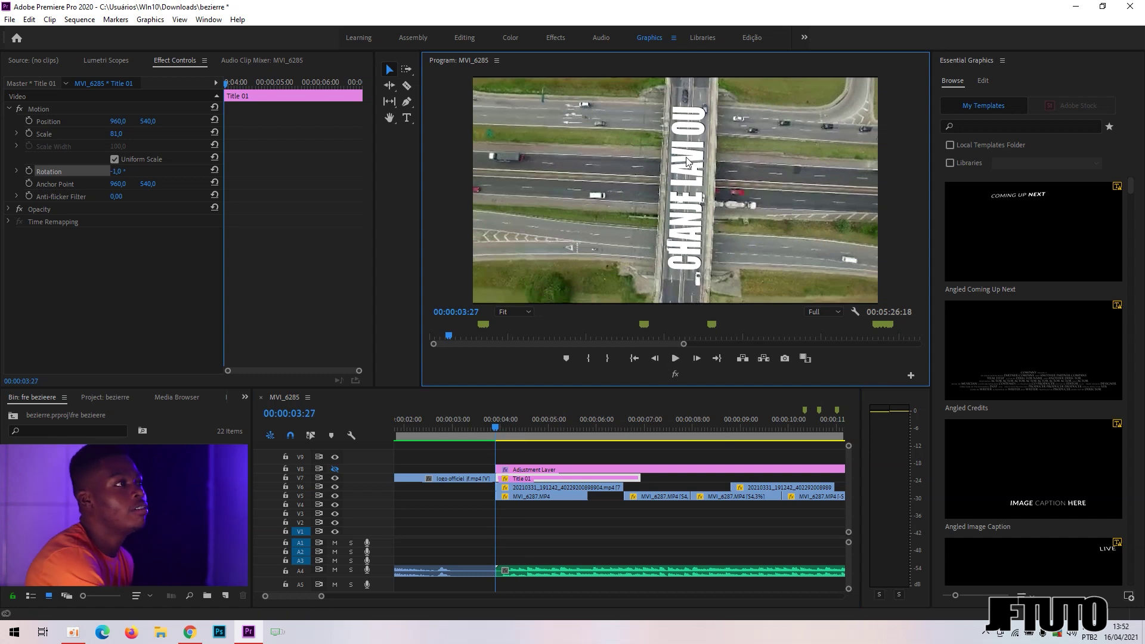
Play the bridge shot once more and return frame by frame to the title's first frame at 00:00:03:27.
click(675, 358)
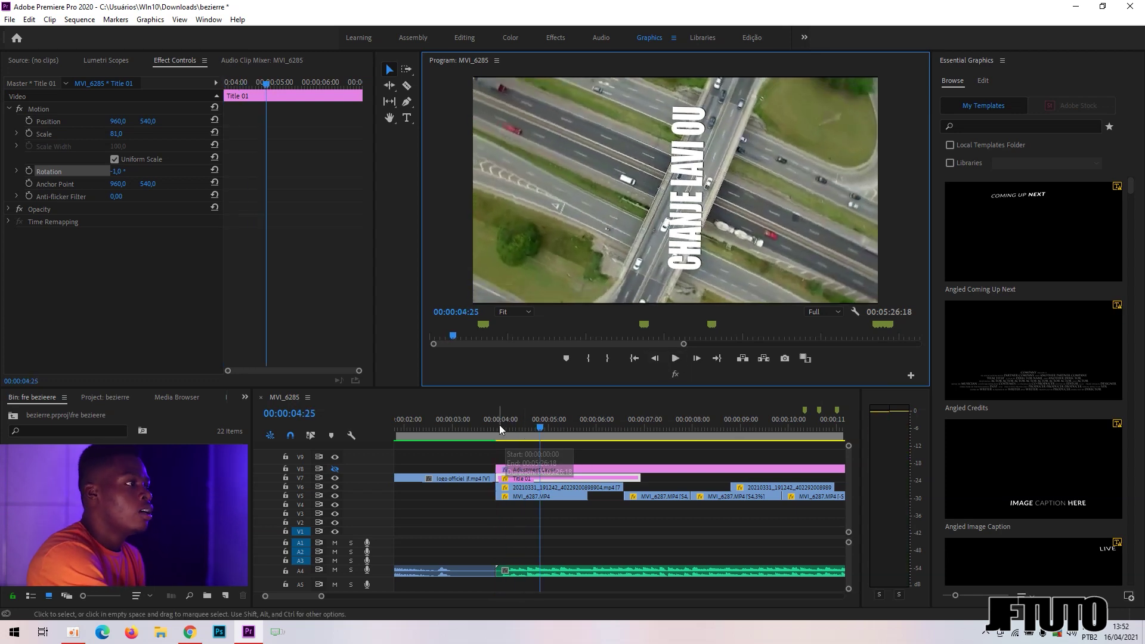
click(499, 424)
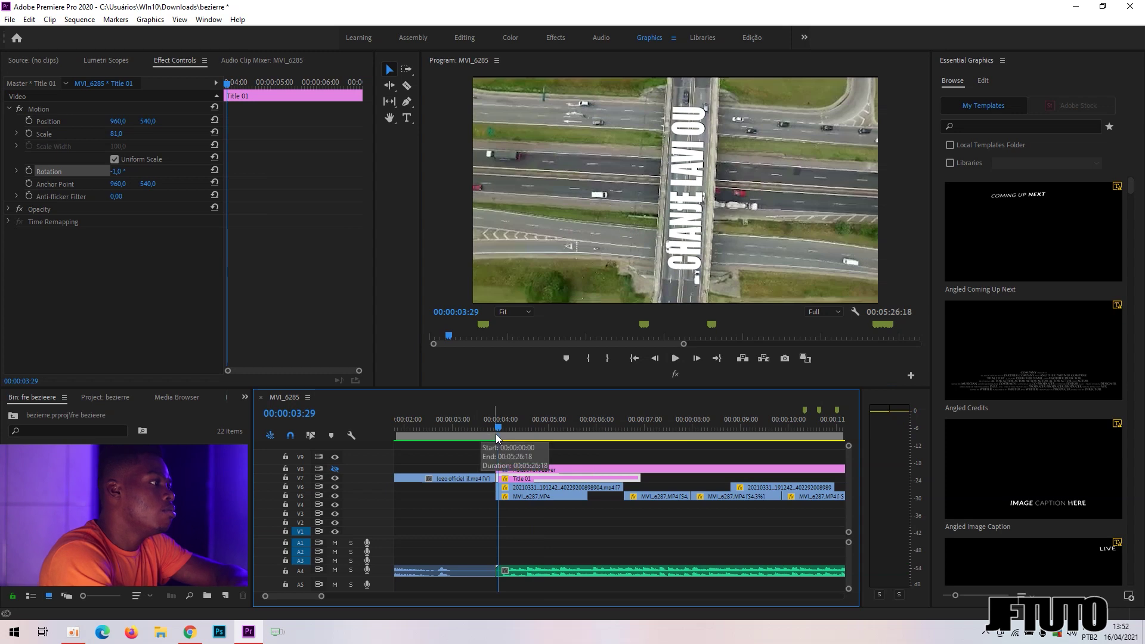
key(Left)
key(Left)
key(Left)
key(Right)
key(Right)
key(Left)
key(Right)
key(Left)
key(Left)
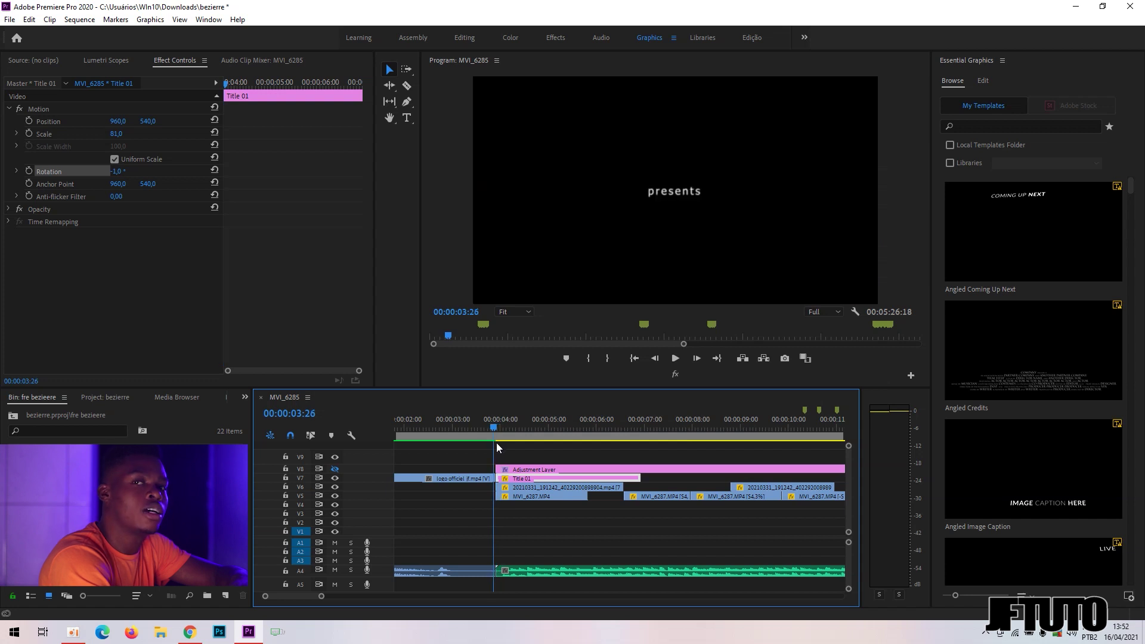
key(Right)
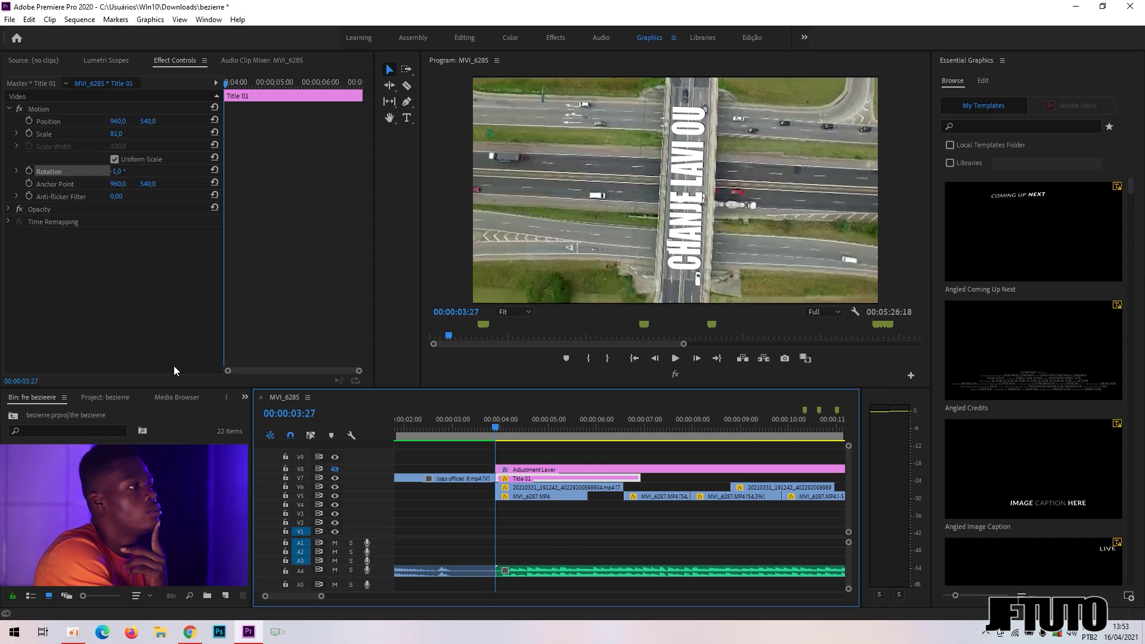
Start Rotation keyframing on Title 01 at its first frame with -1,0° and add a second keyframe at 00:00:04:00.
double_click(539, 479)
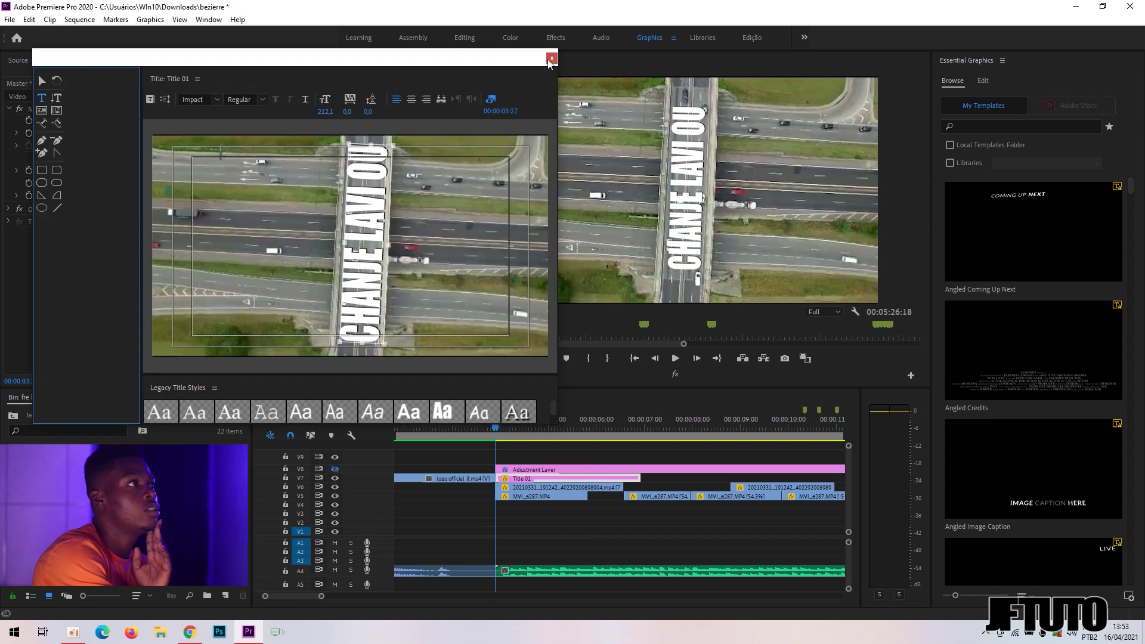
click(551, 58)
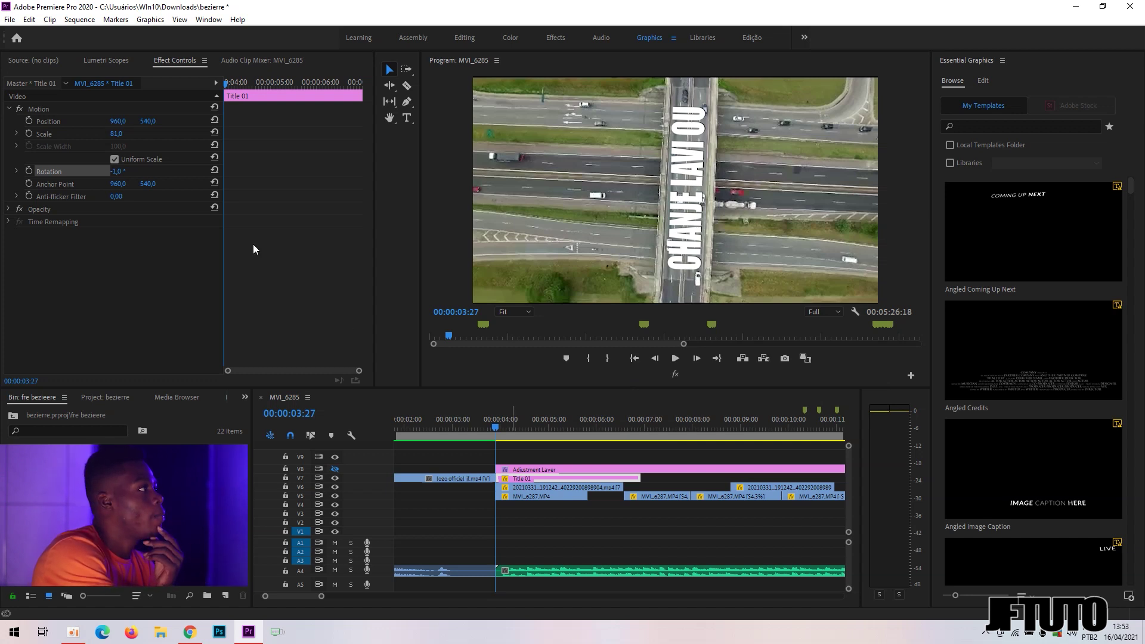
click(28, 171)
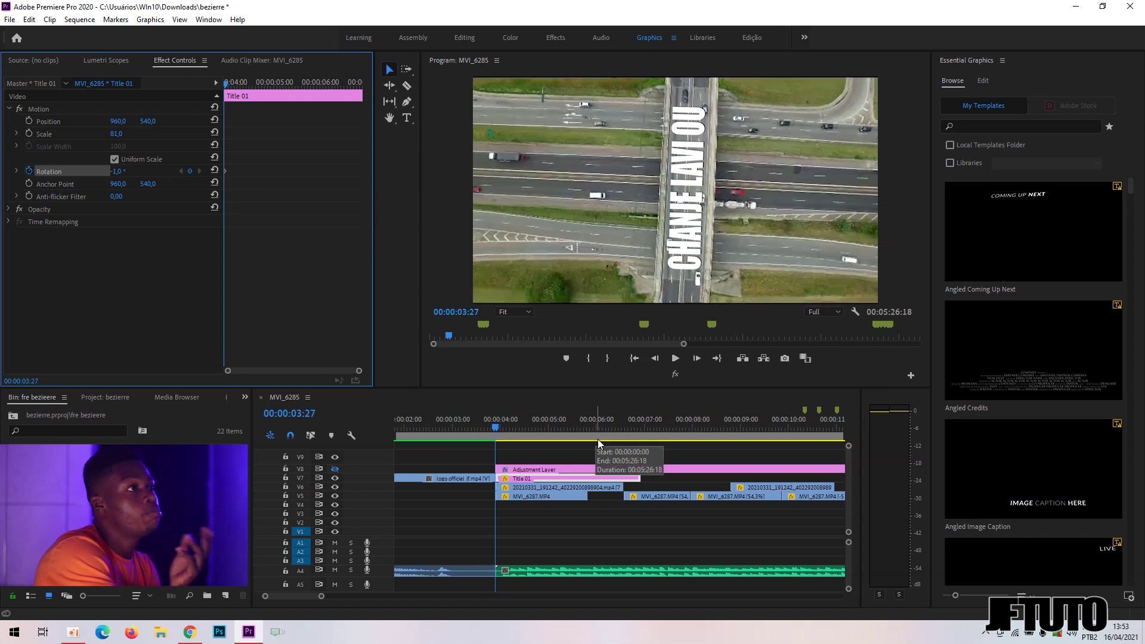
click(695, 359)
click(695, 359)
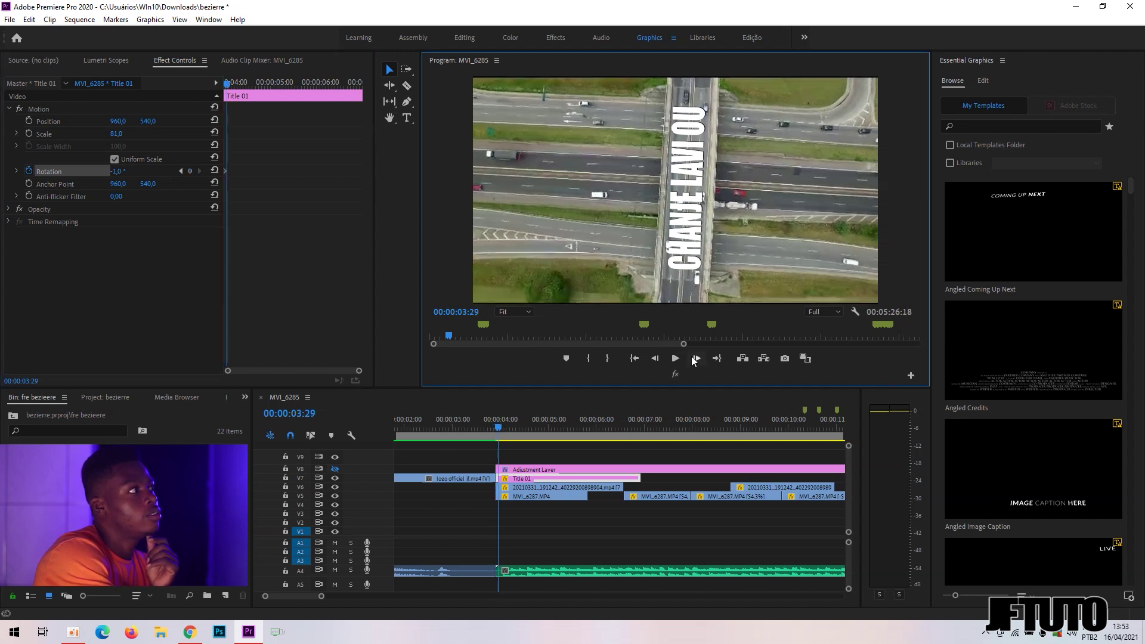
click(695, 359)
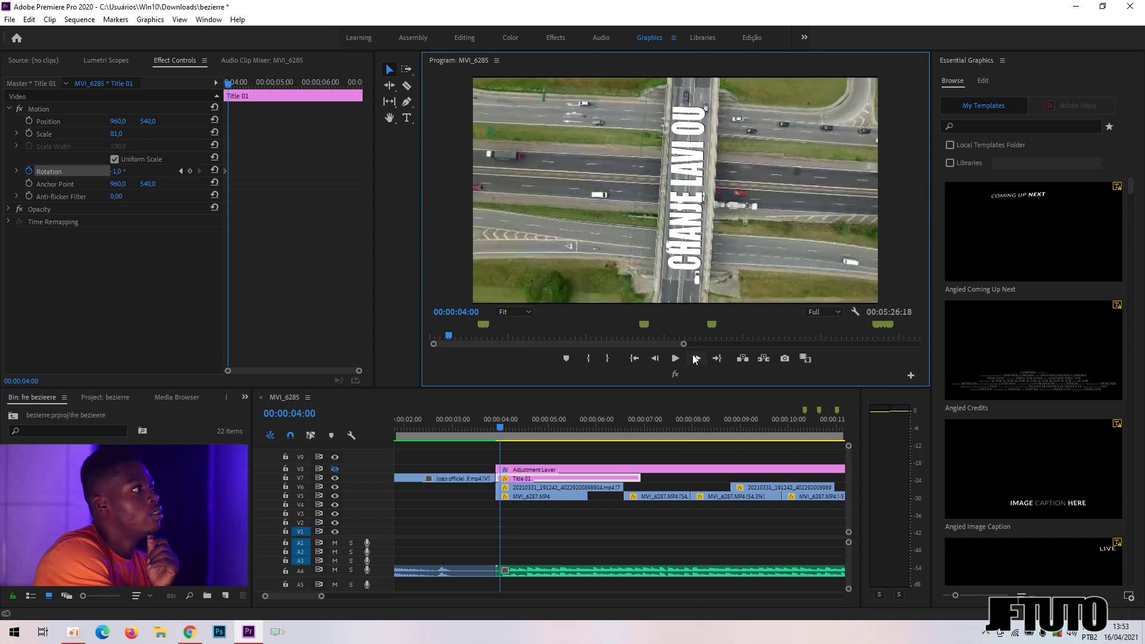
drag(116, 172, 116, 172)
Keyframe the title's Rotation at three-frame intervals, with 2,0° at 00:00:04:03 and 6,0° at 00:00:04:06.
click(696, 358)
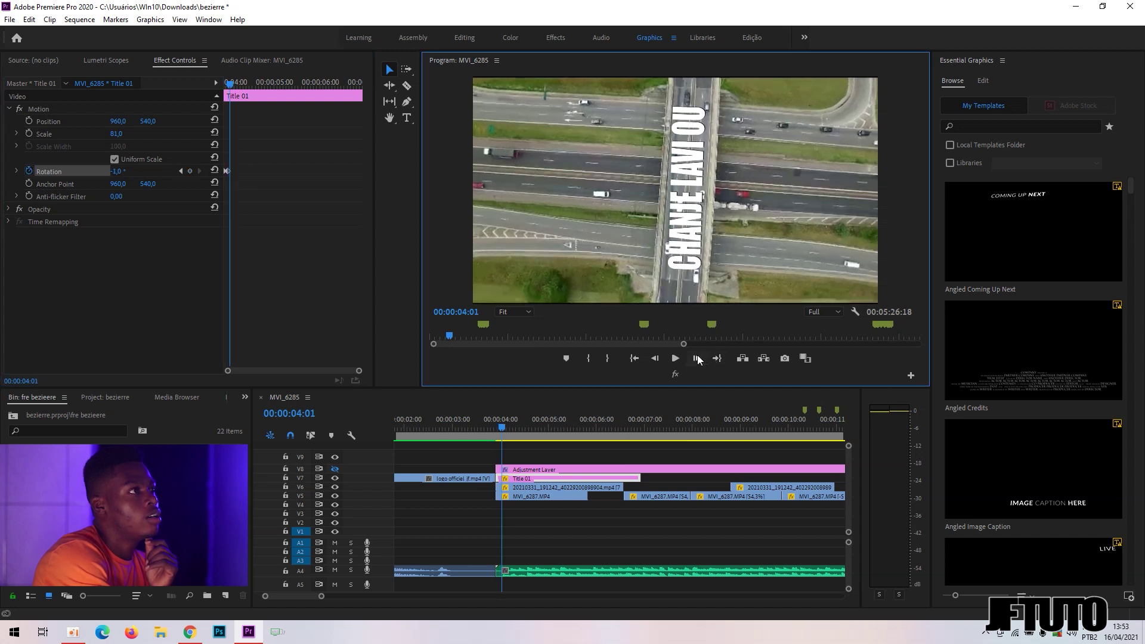
click(696, 358)
click(697, 358)
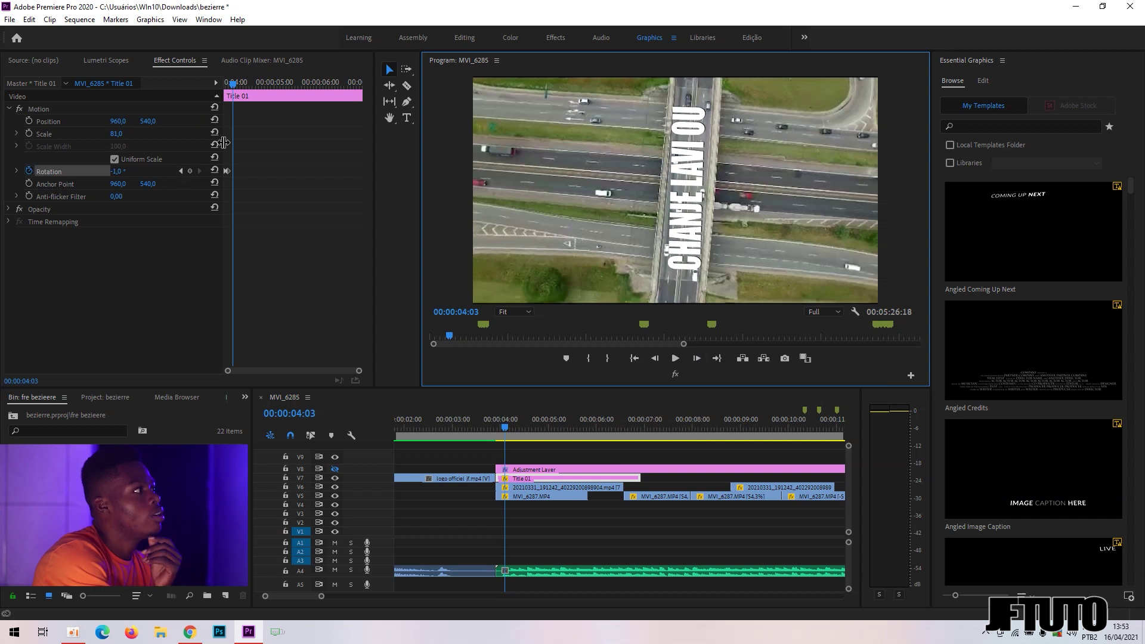
drag(117, 173, 118, 172)
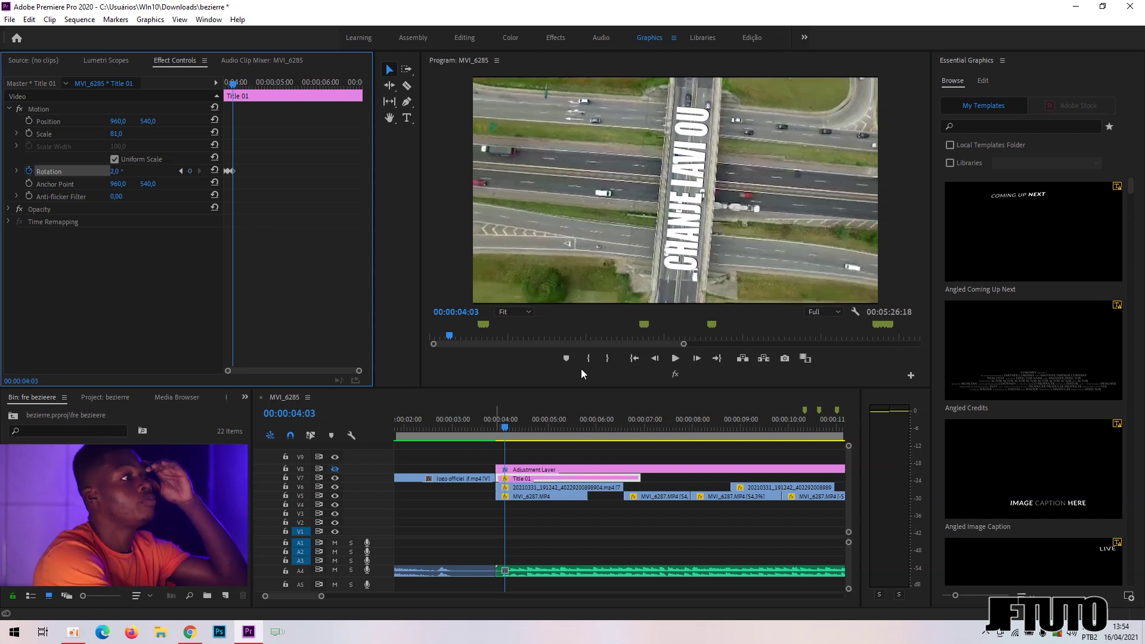
click(697, 359)
click(696, 359)
click(696, 358)
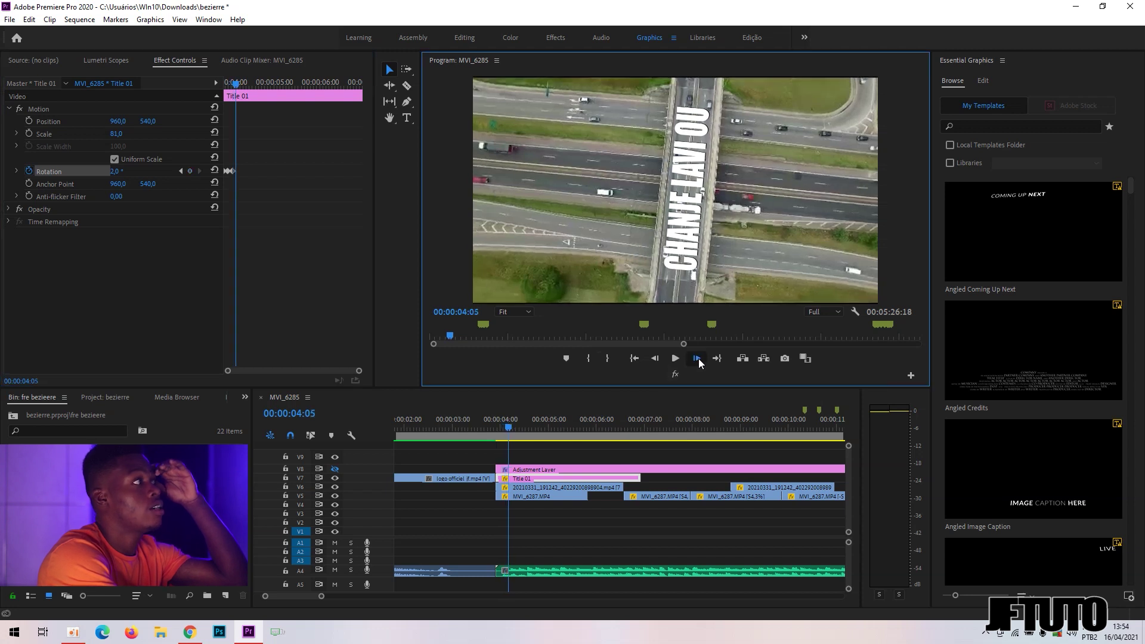
drag(117, 173, 120, 173)
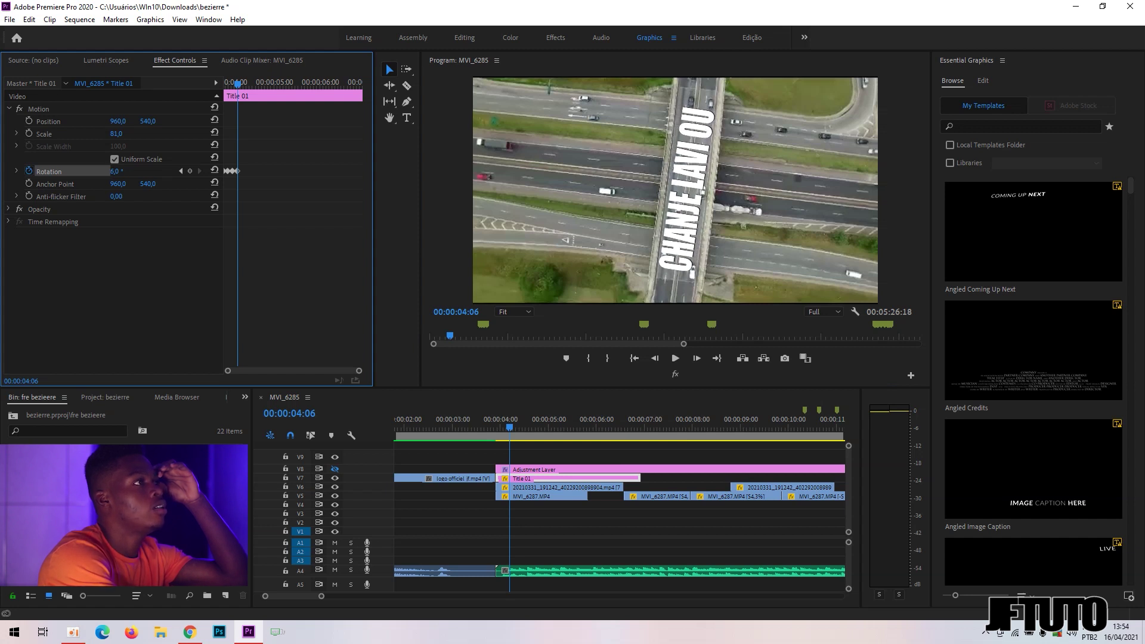
Advance through the bridge shot in three-frame intervals, adding Rotation keyframes that align the title with the turning bridge.
click(695, 359)
click(695, 359)
click(694, 359)
drag(111, 172, 117, 172)
click(696, 359)
click(695, 359)
click(695, 359)
click(696, 359)
click(696, 359)
click(696, 359)
click(695, 359)
click(696, 359)
click(696, 359)
click(696, 359)
click(696, 359)
click(696, 359)
click(696, 359)
click(696, 359)
click(696, 359)
click(696, 359)
click(696, 359)
click(696, 359)
click(695, 359)
click(696, 359)
click(696, 359)
click(696, 359)
click(696, 359)
click(696, 359)
click(696, 359)
click(696, 359)
click(696, 359)
click(696, 359)
click(695, 358)
click(696, 359)
click(696, 359)
click(695, 359)
click(696, 359)
click(696, 359)
double_click(696, 359)
click(696, 359)
click(696, 359)
click(697, 359)
click(696, 359)
click(697, 359)
click(697, 359)
click(696, 359)
click(697, 359)
click(697, 359)
click(695, 359)
click(696, 359)
click(696, 360)
Play back the title's motion and continue matching its Rotation to the bridge, reaching 82,0° at 00:00:06:07.
click(502, 427)
click(676, 358)
click(681, 361)
click(694, 361)
click(694, 361)
click(695, 361)
drag(118, 172, 120, 172)
click(696, 361)
click(696, 360)
click(696, 361)
click(696, 361)
click(695, 361)
click(696, 361)
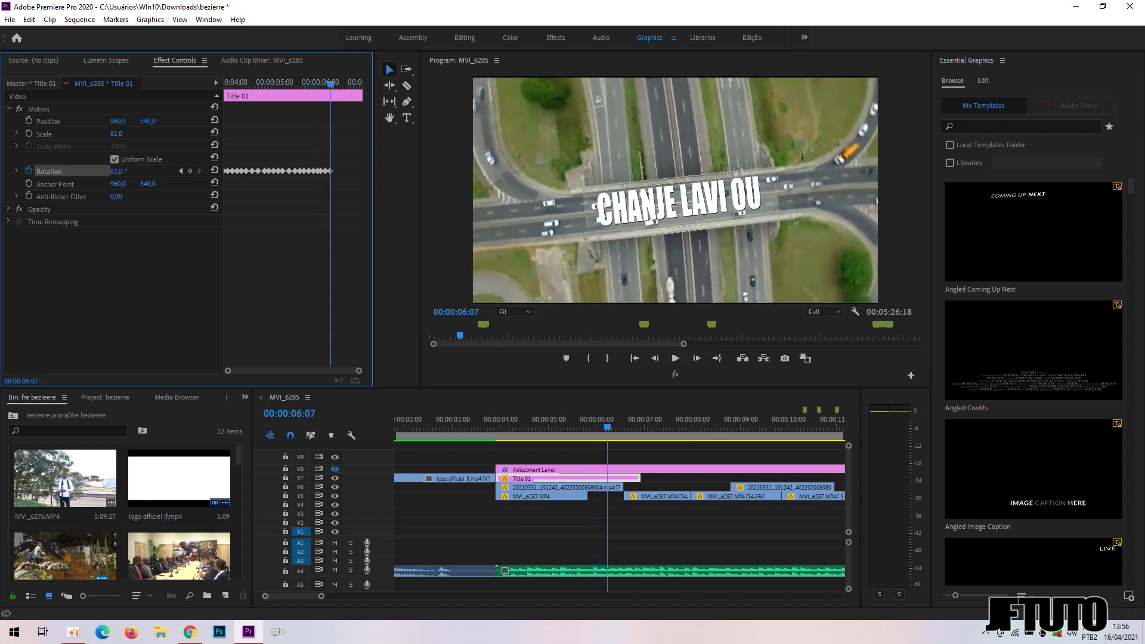
Complete the title's Rotation keyframes through the end of the bridge shot with a final value of 92,0°.
click(696, 361)
click(696, 361)
click(696, 361)
click(695, 361)
drag(117, 172, 120, 172)
click(696, 360)
click(696, 360)
click(696, 360)
click(696, 360)
click(696, 360)
click(696, 360)
Scrub and play the title over the bridge shot to check how its rotation follows the footage.
drag(625, 428, 478, 428)
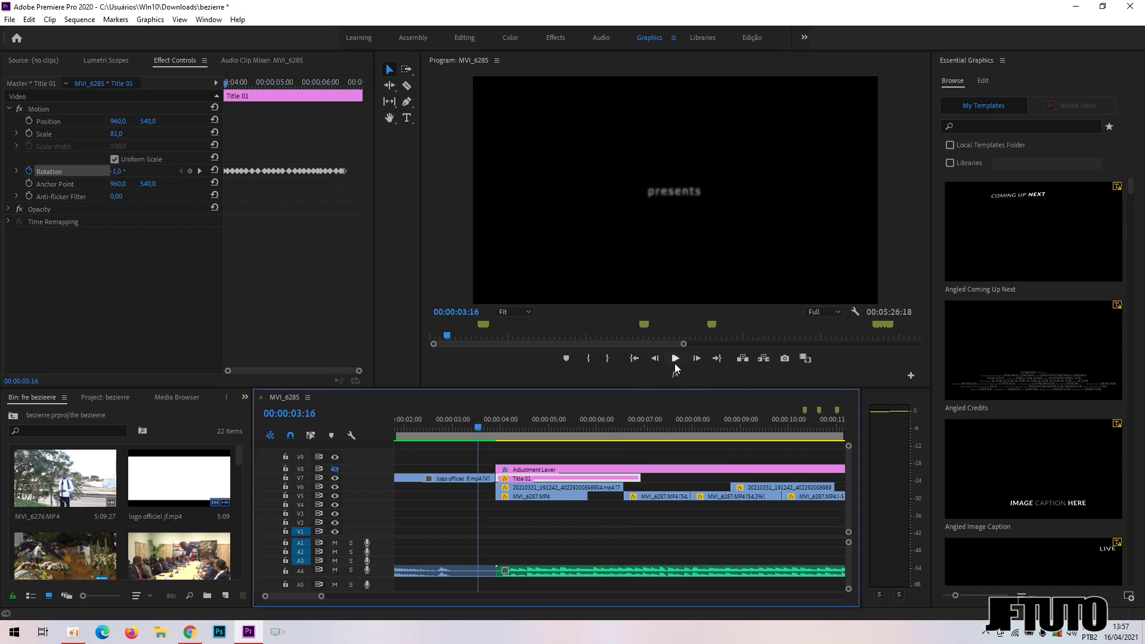
click(599, 427)
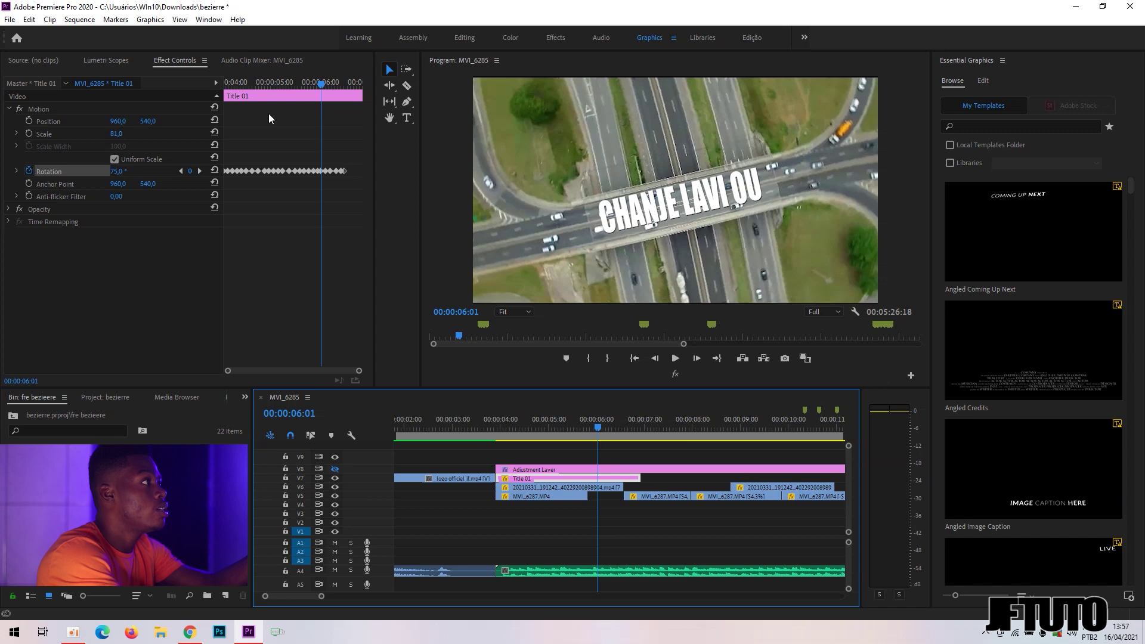
drag(260, 78, 226, 81)
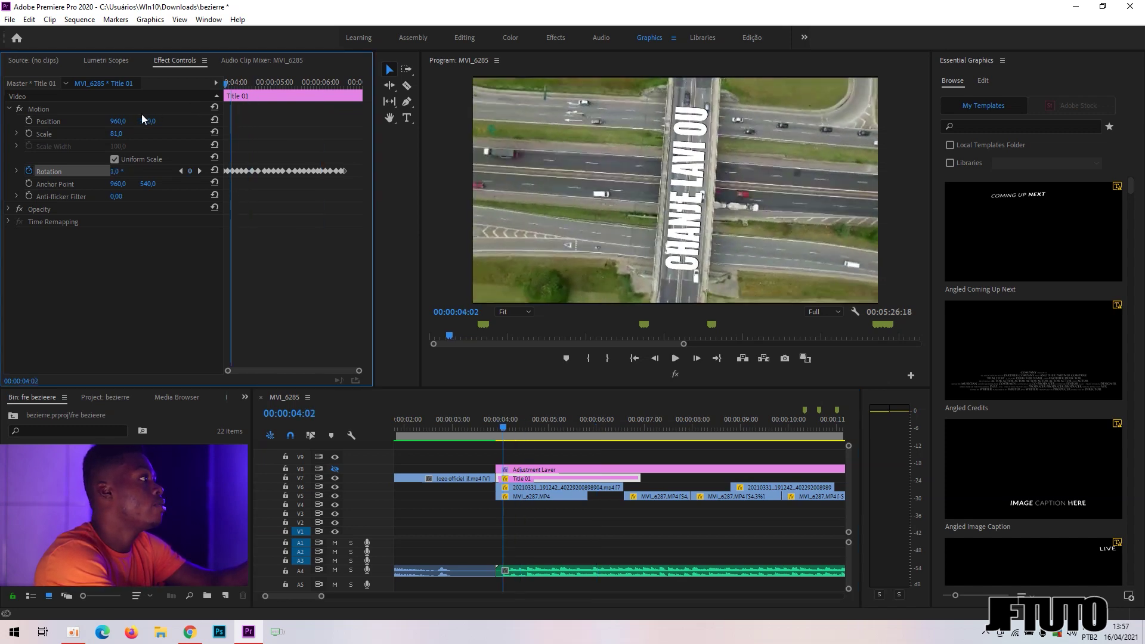
key(shift+Left)
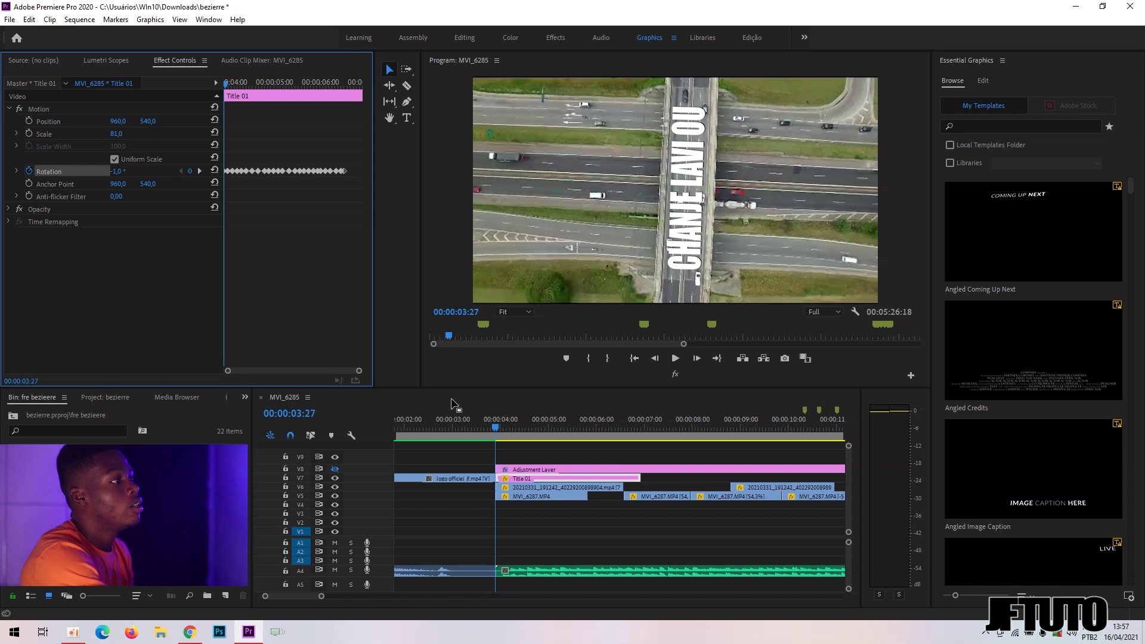
click(588, 427)
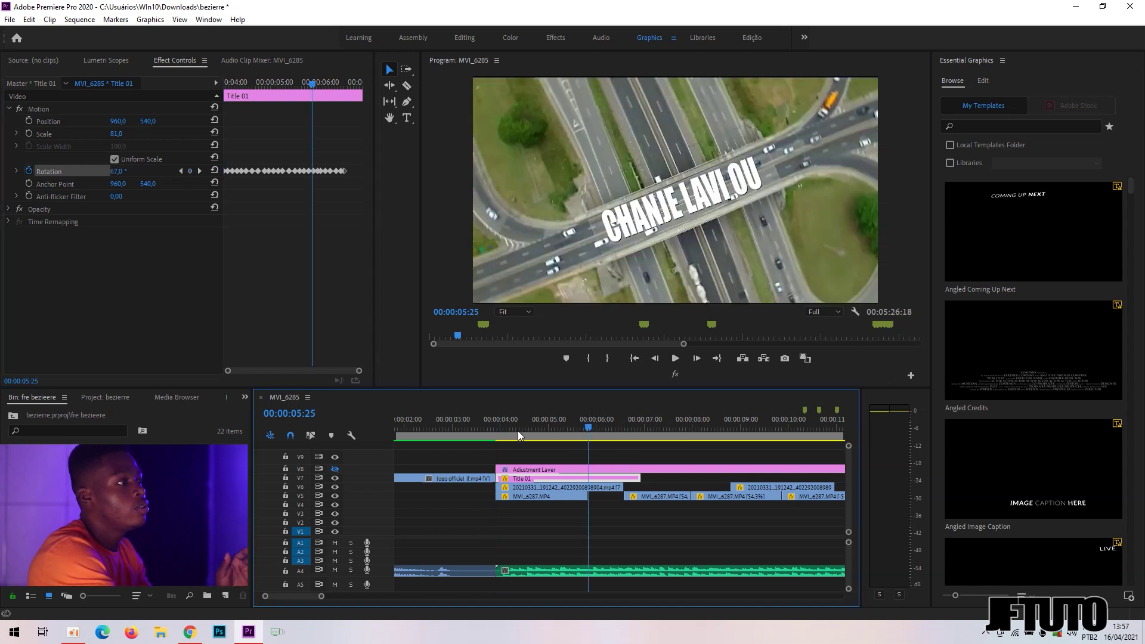
click(493, 436)
click(676, 358)
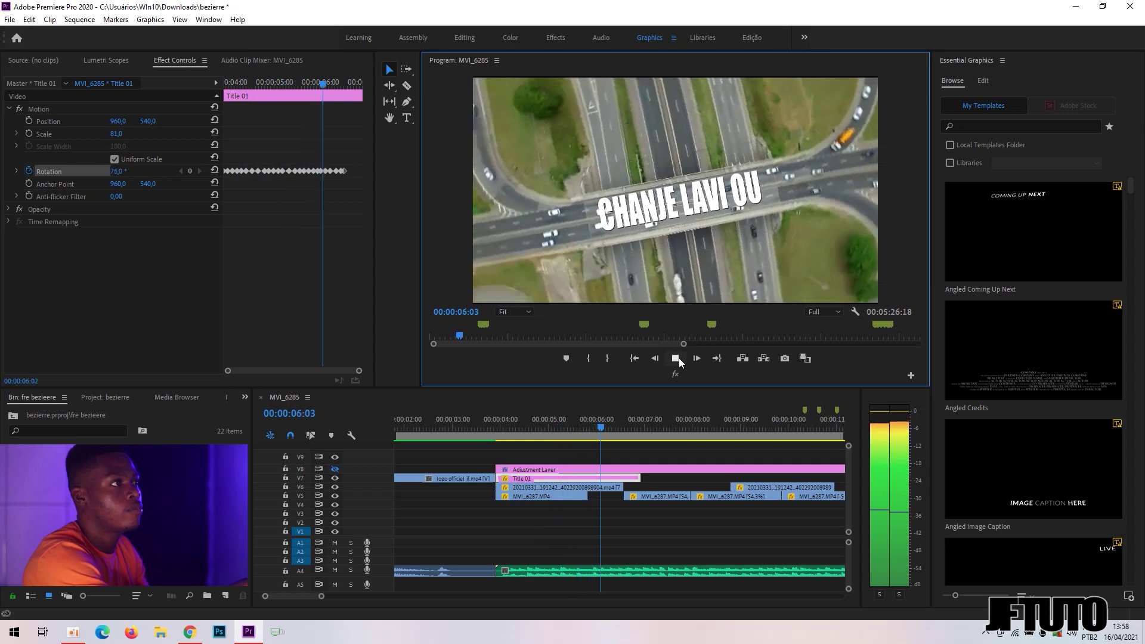
click(605, 425)
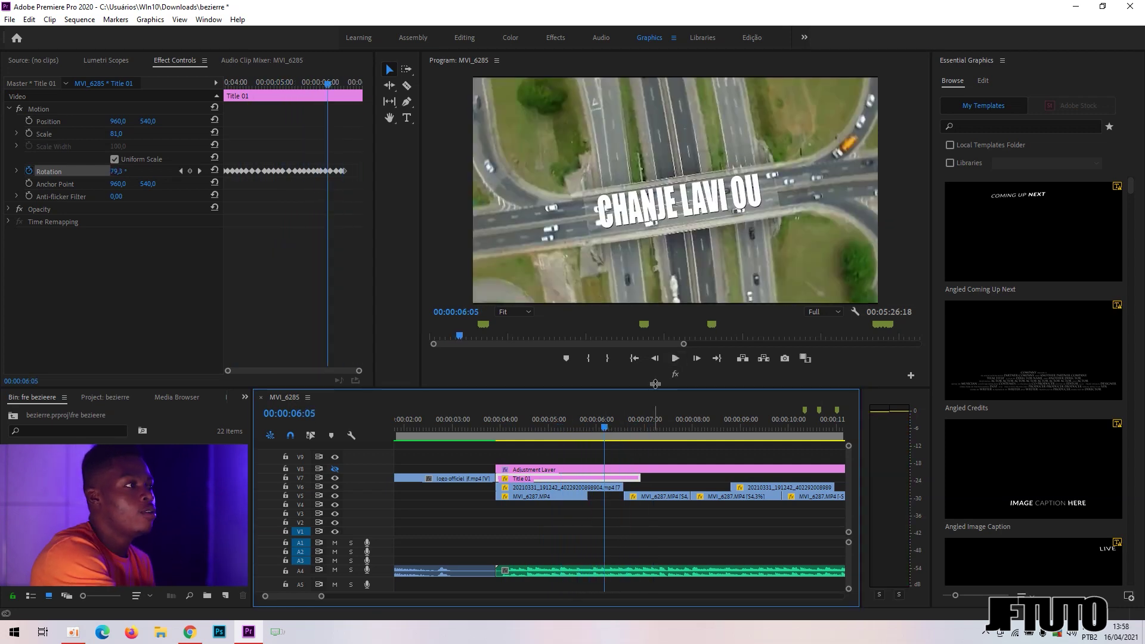
click(675, 358)
click(677, 358)
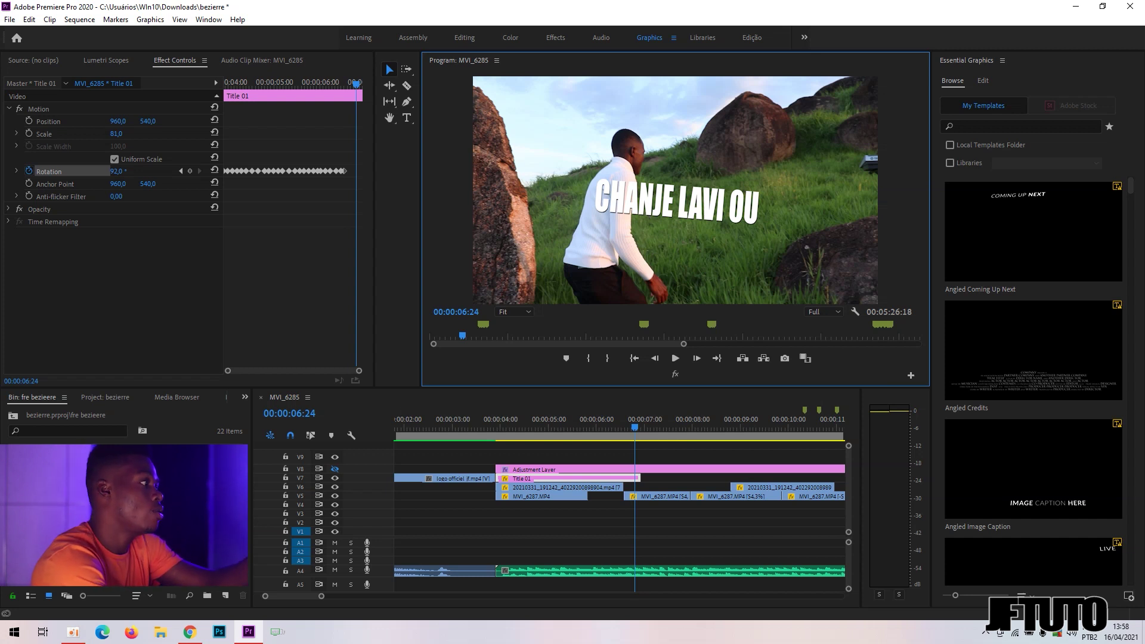
Apply the Dip to White dissolve transition to the end of the Title 01 clip.
click(245, 398)
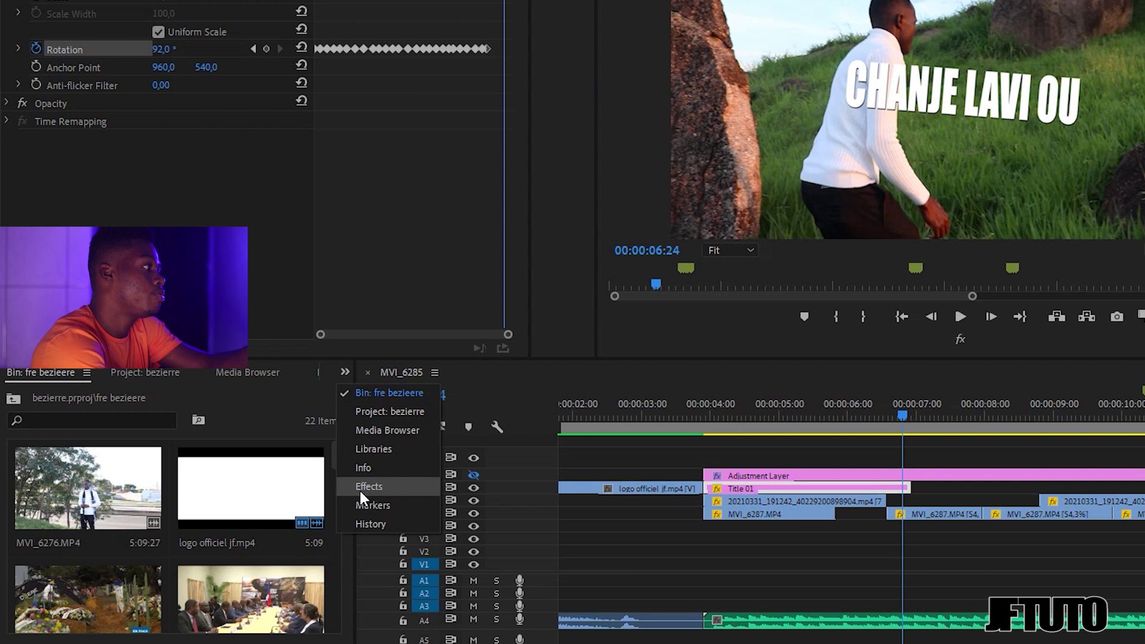
click(260, 477)
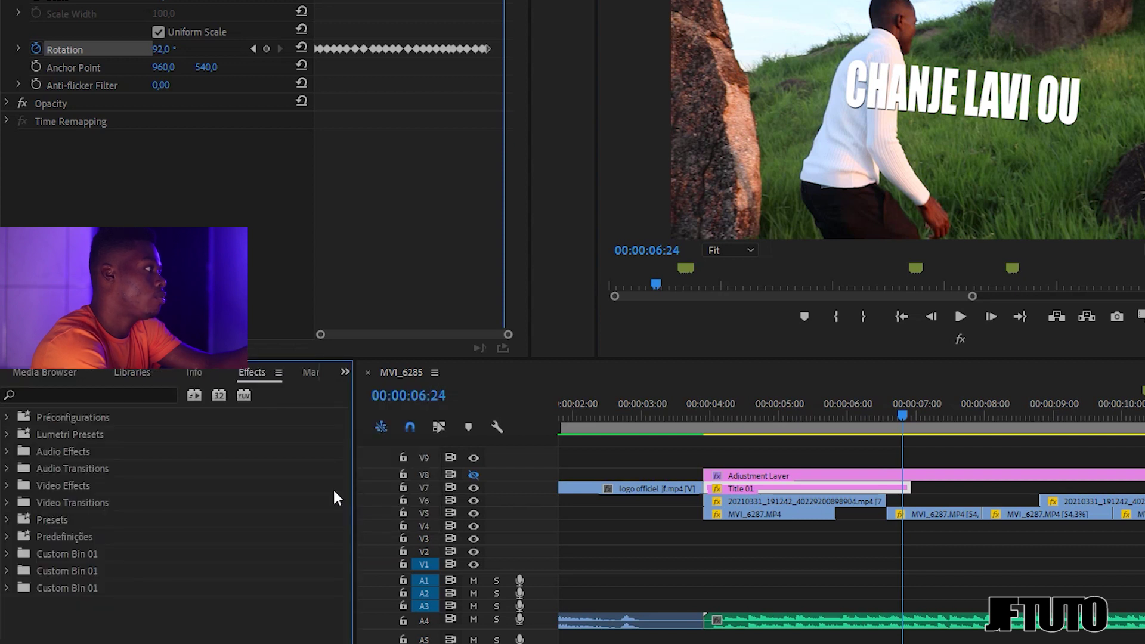
click(59, 397)
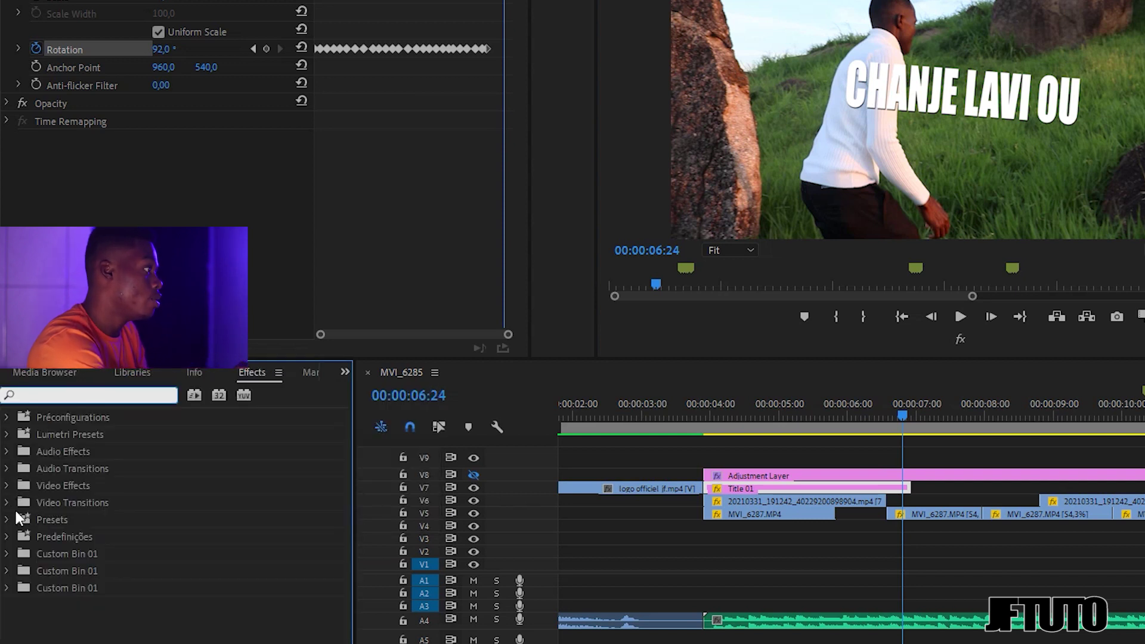
click(7, 504)
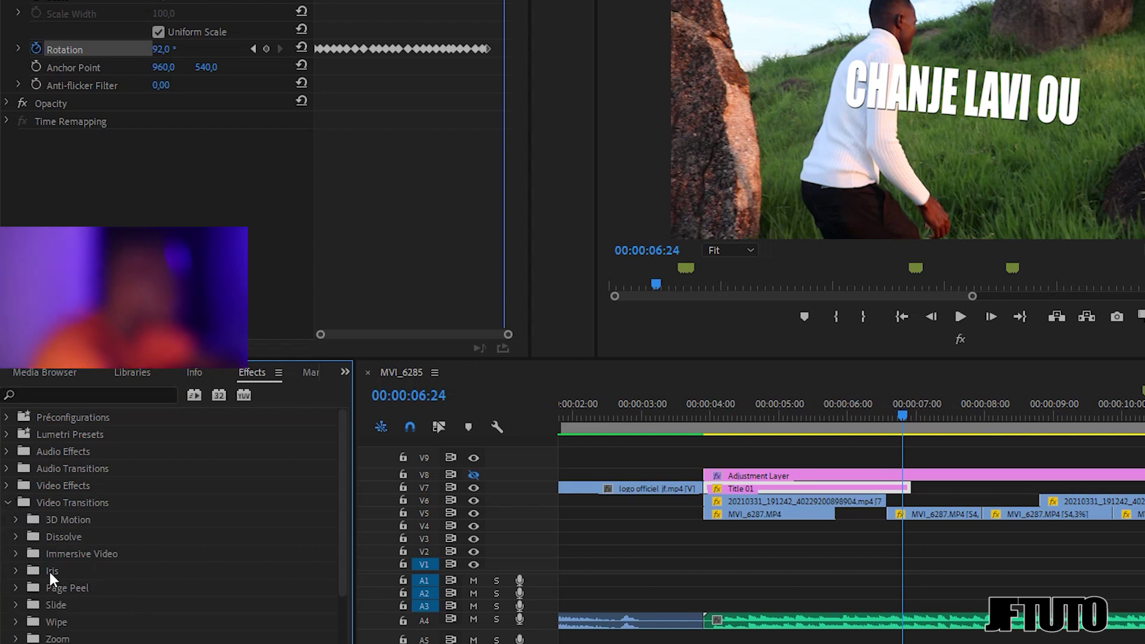
click(16, 536)
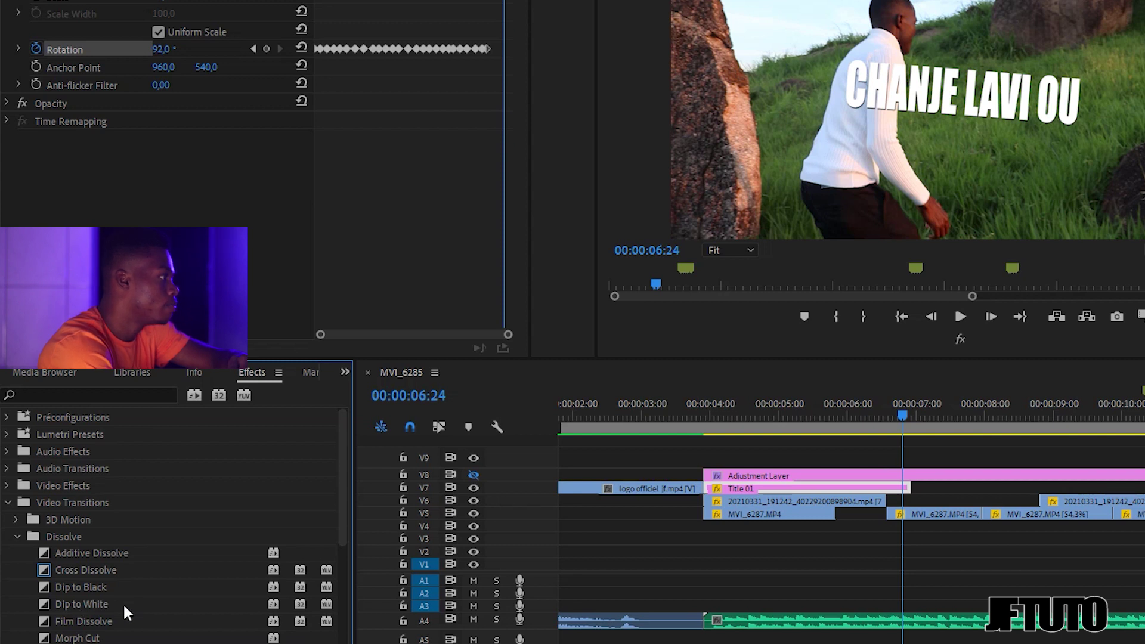
click(66, 604)
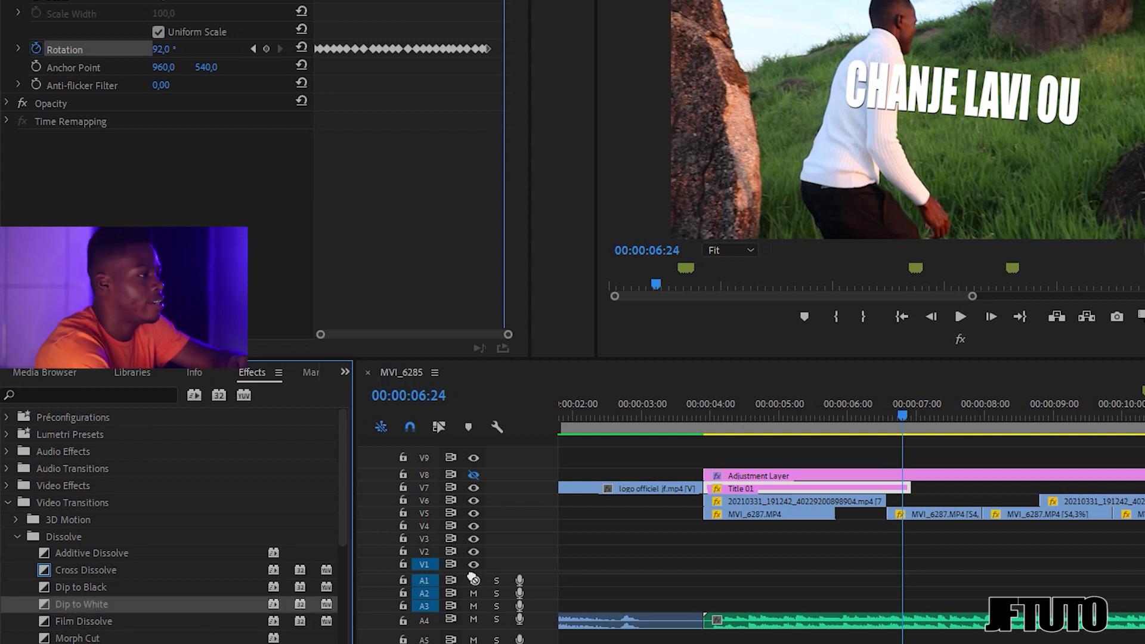
drag(841, 504, 899, 489)
Play the title shot from near its start to review the rotation and the Dip to White transition.
click(741, 431)
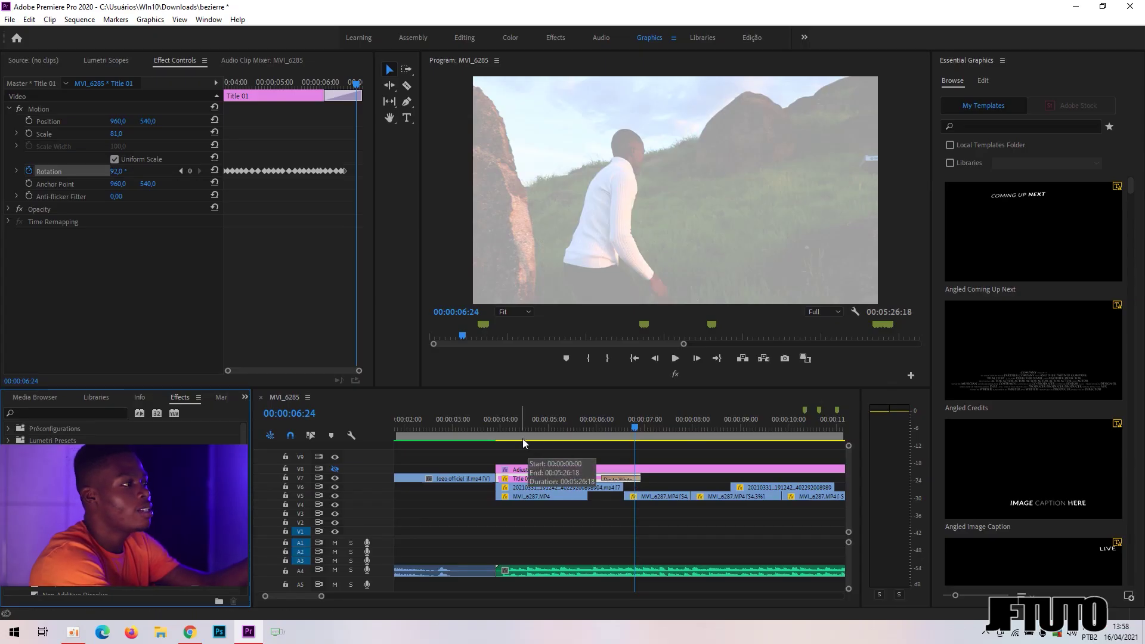
click(507, 441)
click(675, 359)
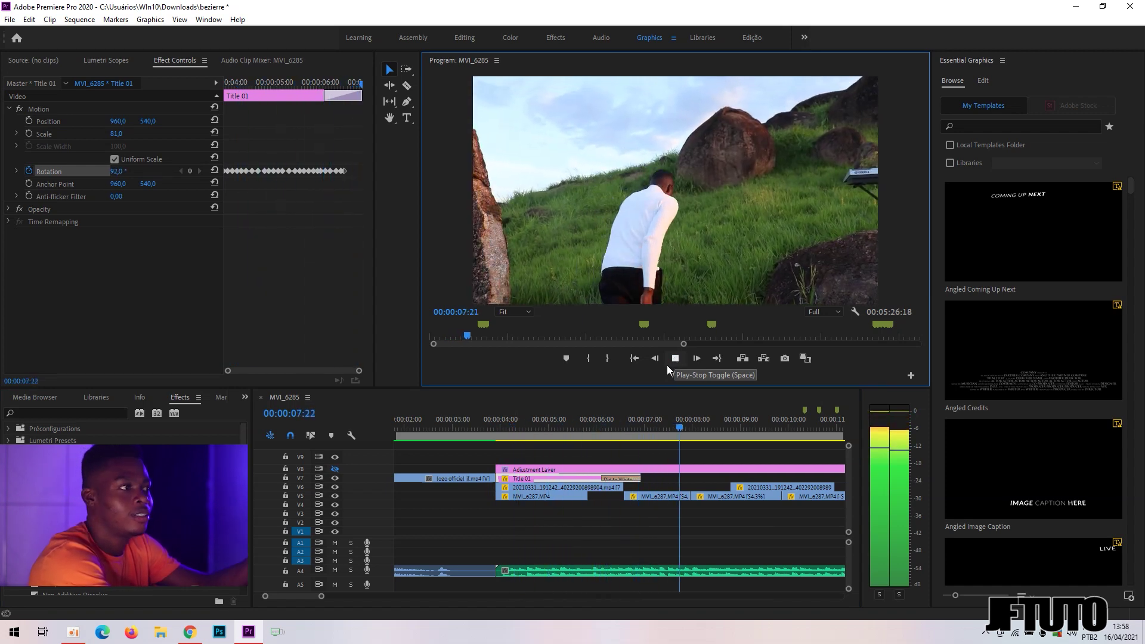
click(675, 358)
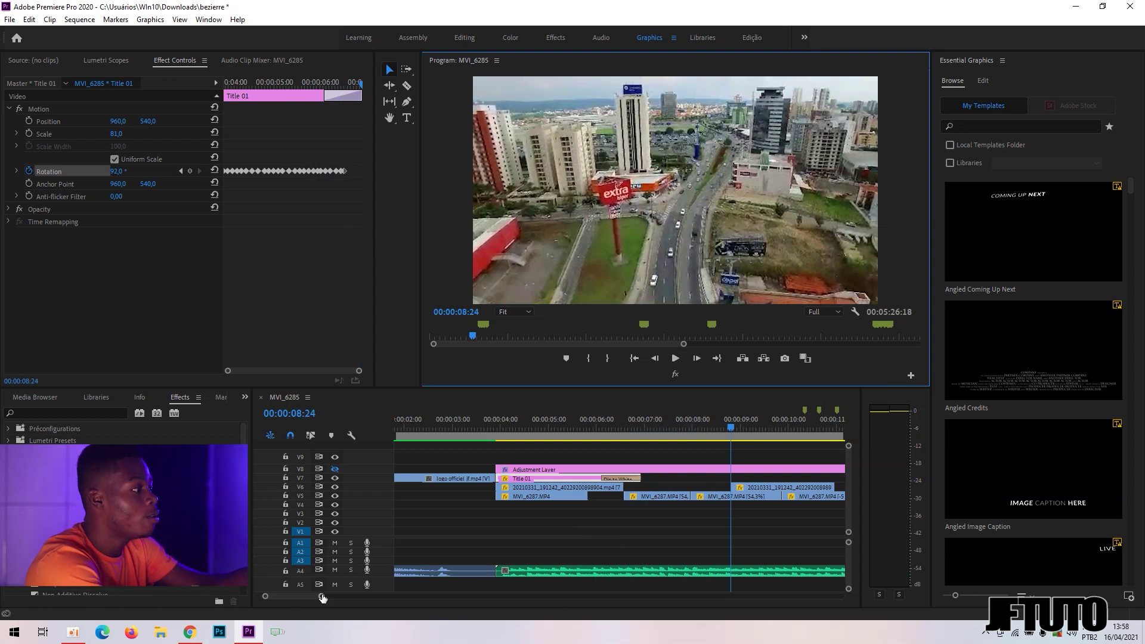
Play the opening shots that follow the title, starting from about 00:00:06:22, to review the edit.
drag(322, 597, 428, 596)
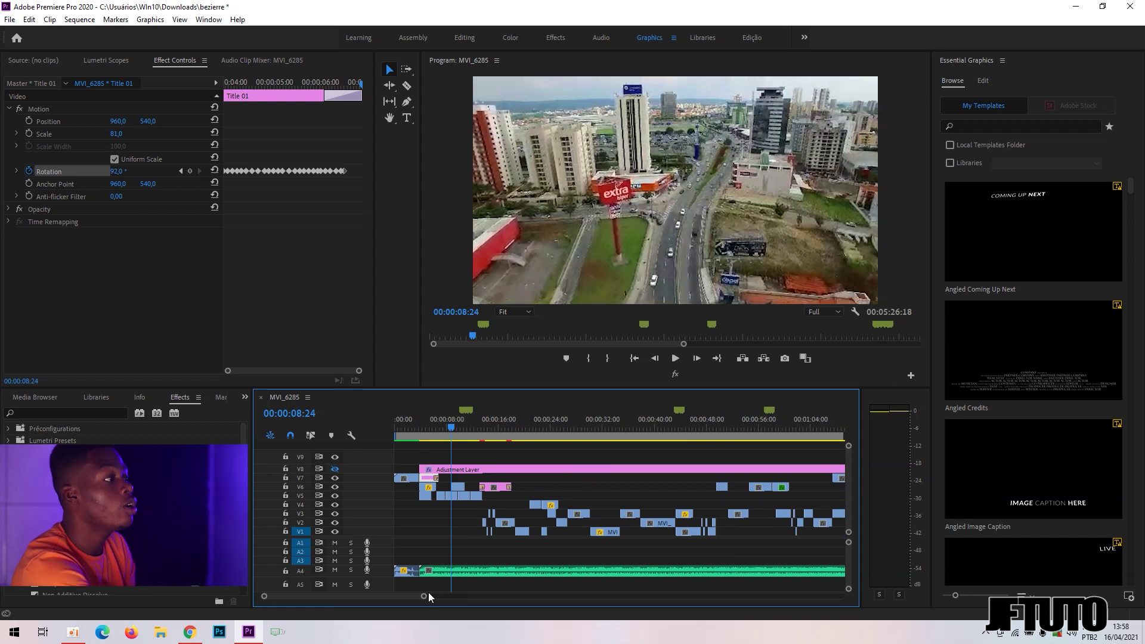
click(583, 428)
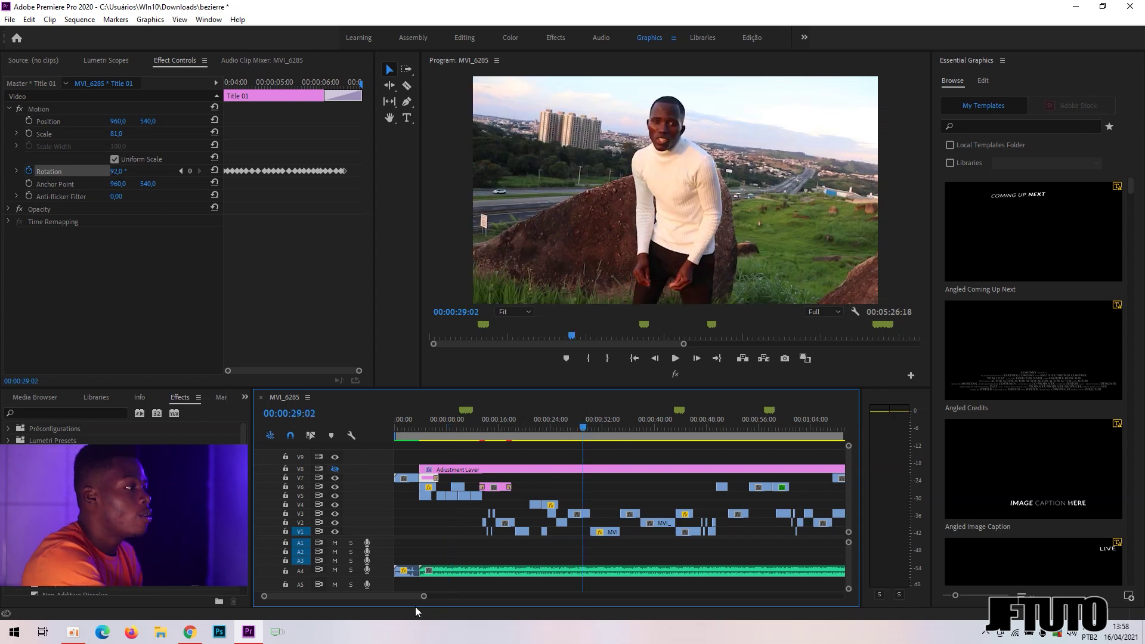
drag(424, 597, 477, 603)
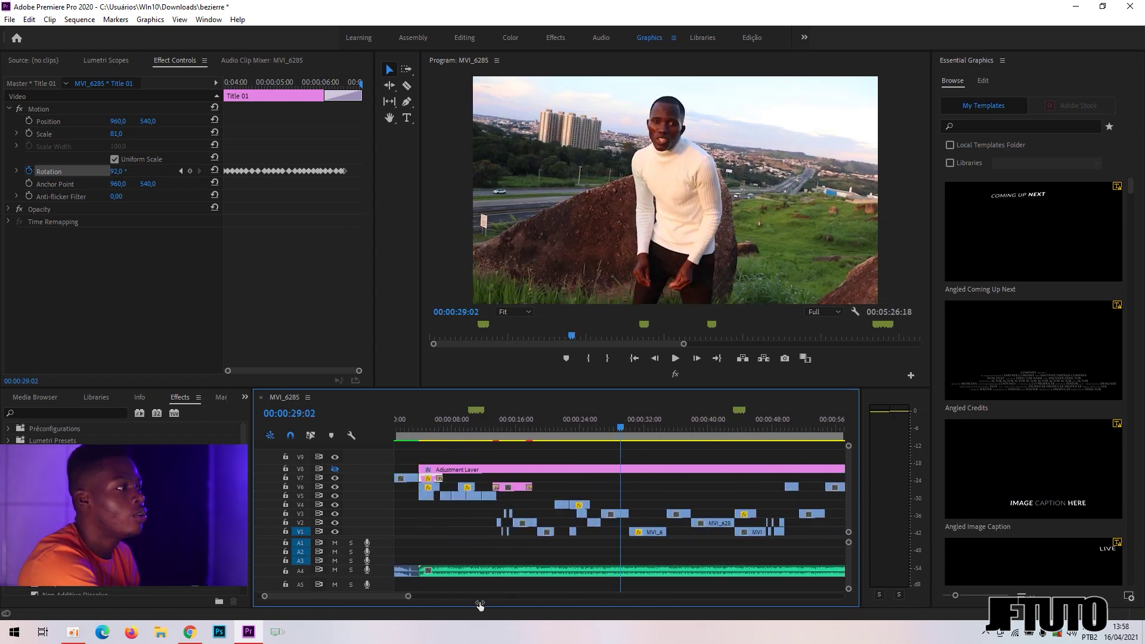
click(453, 426)
drag(453, 426, 441, 426)
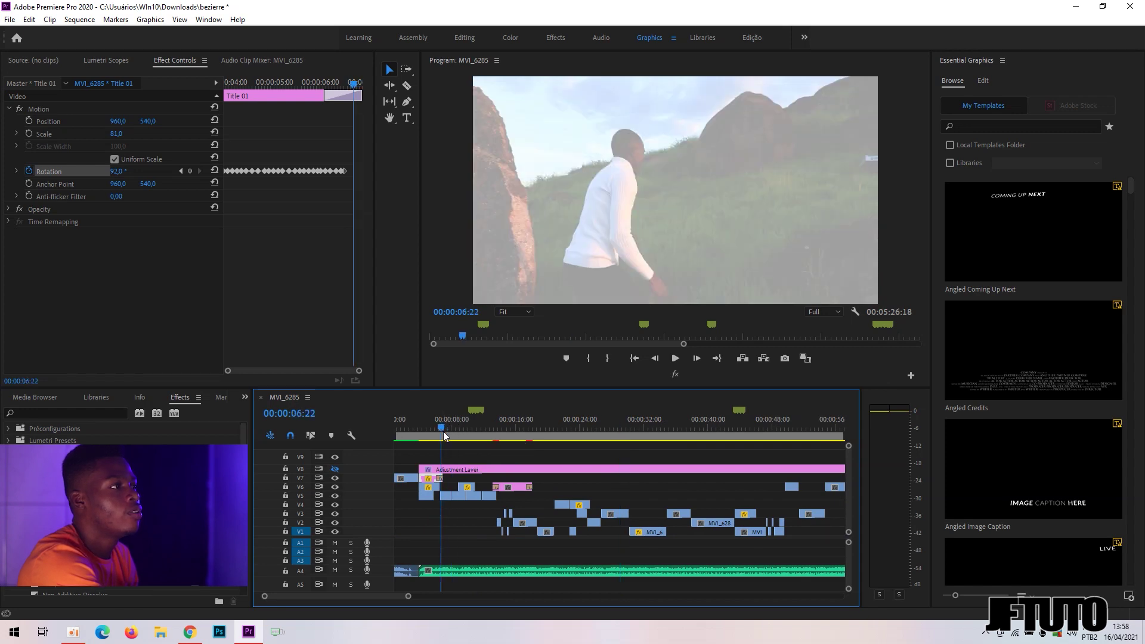
click(678, 359)
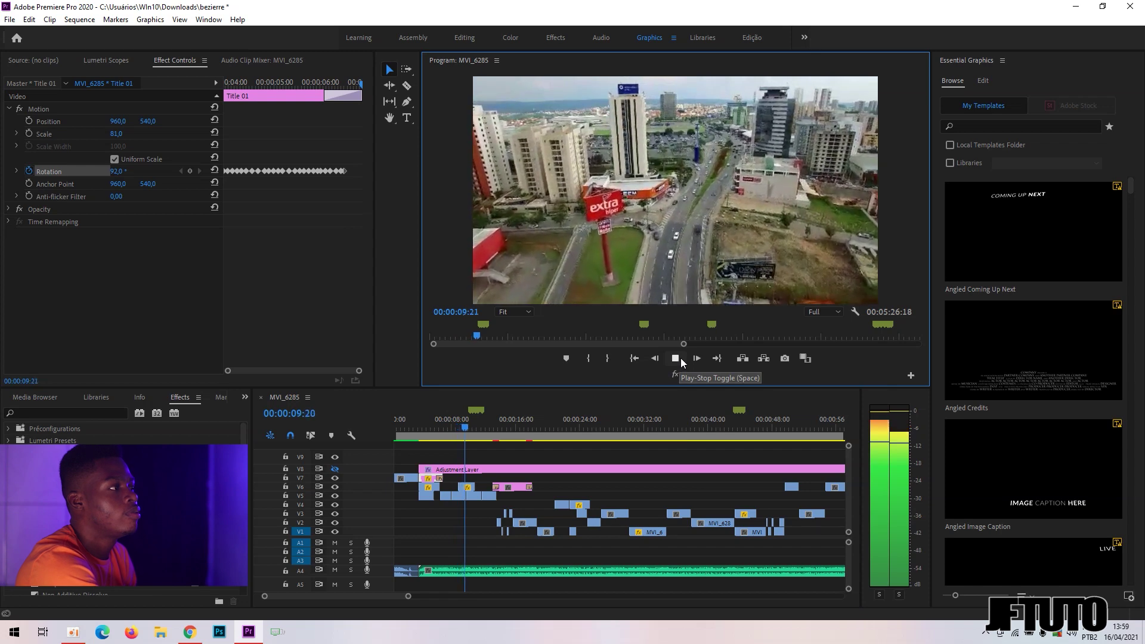
click(683, 361)
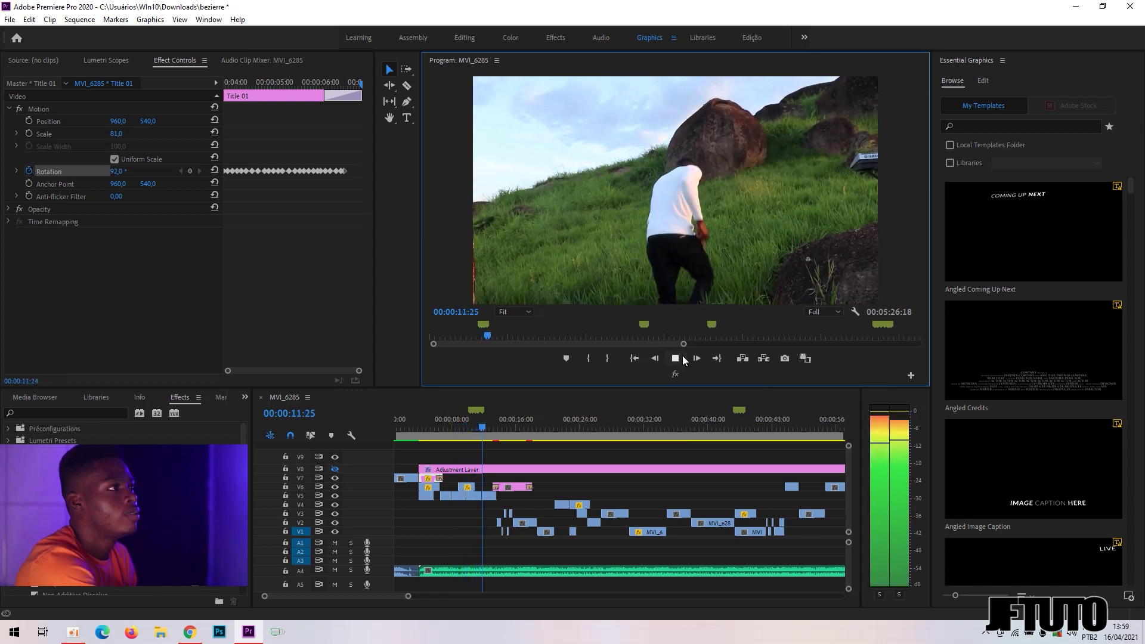
click(684, 360)
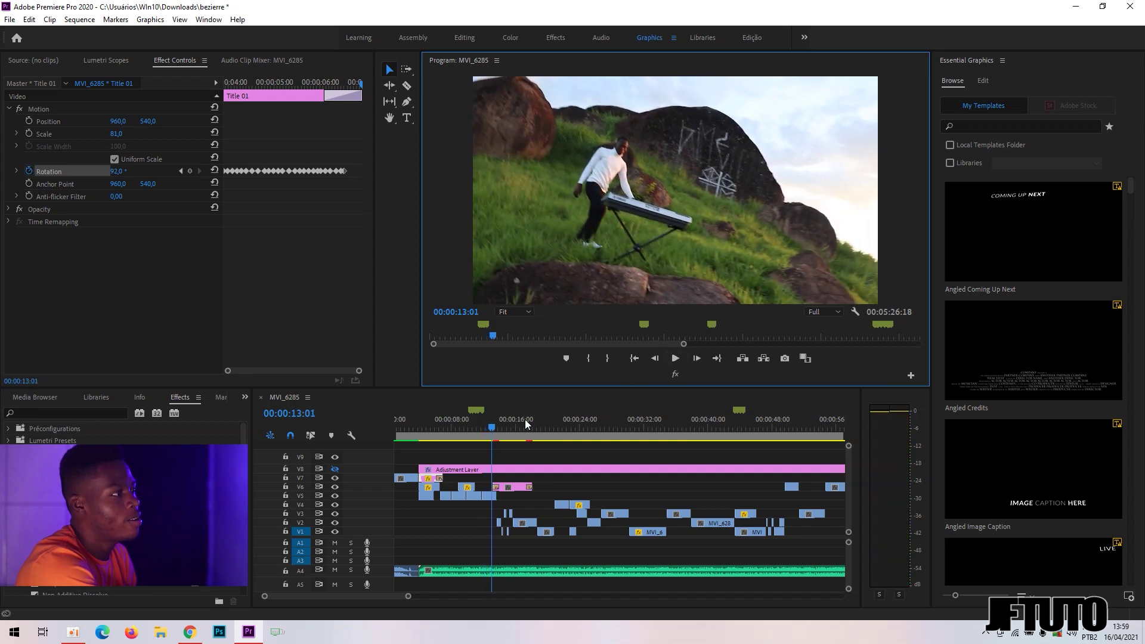
Play the section with the gold artist-name title to review how it appears over the footage.
click(476, 420)
click(673, 358)
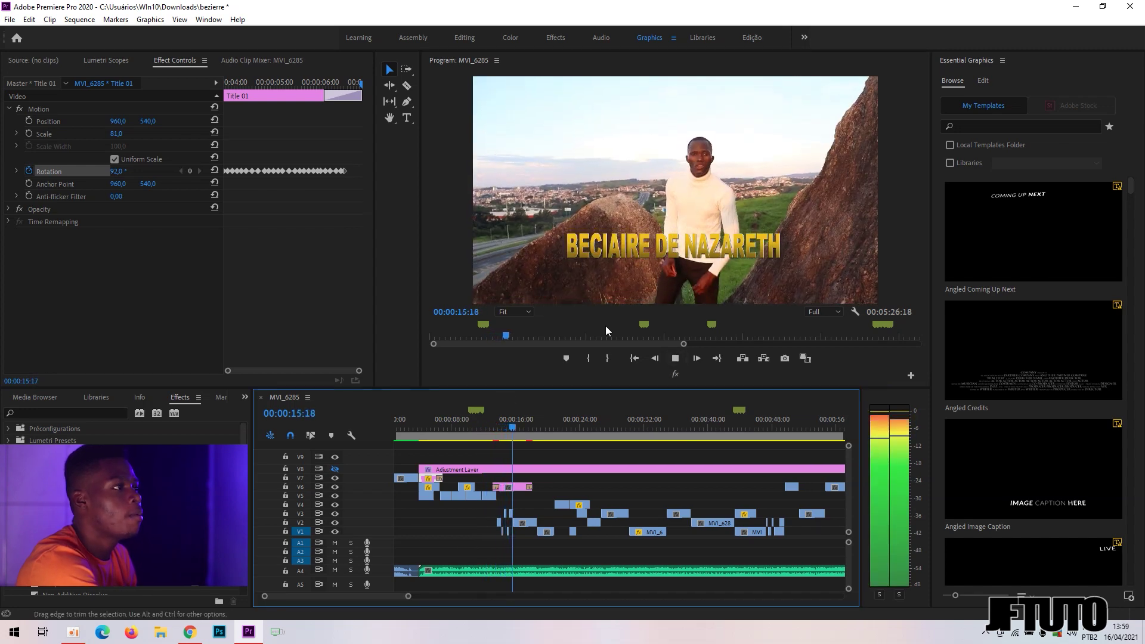
click(675, 358)
Find the existing nested clips around 00:02:13 in the sequence and play them to review the fast-cut section.
drag(408, 597, 636, 596)
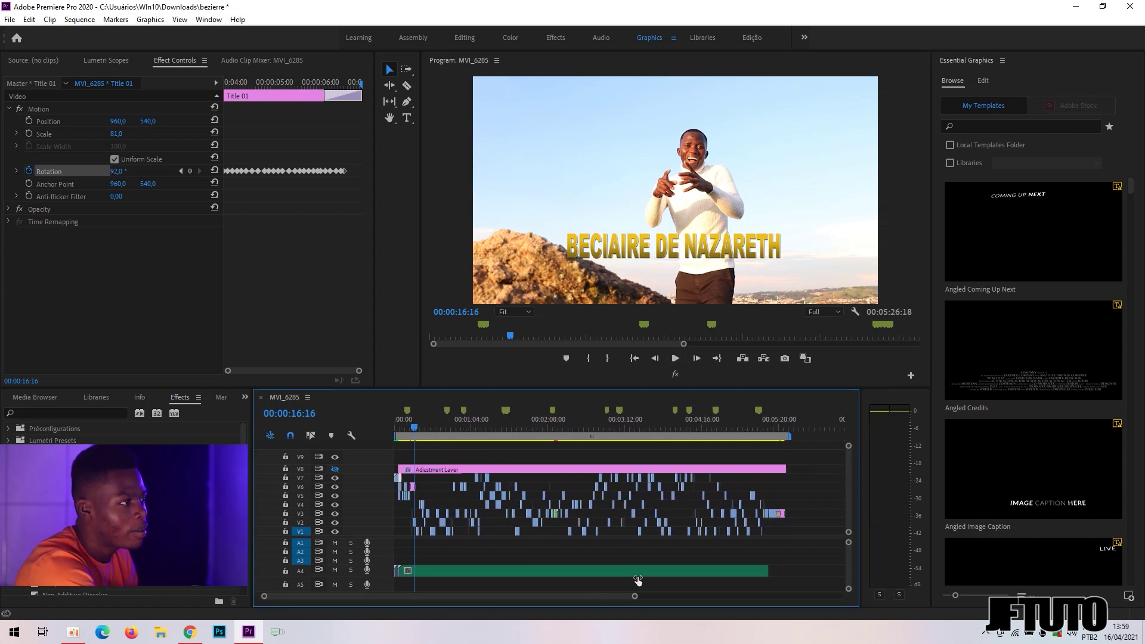
click(551, 432)
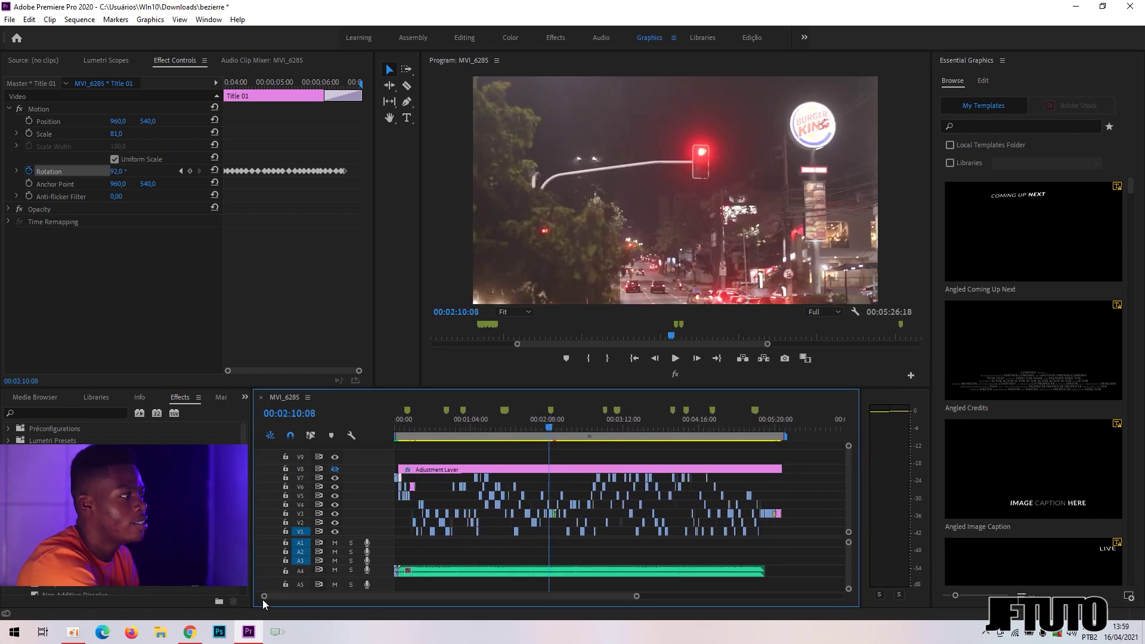
drag(264, 596, 323, 596)
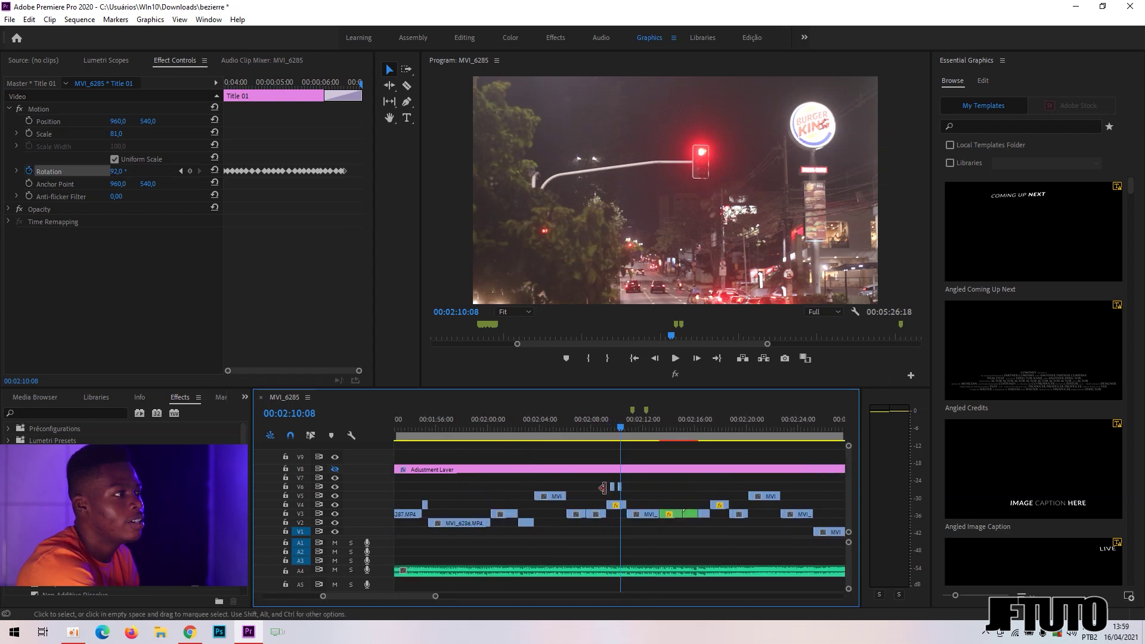
click(650, 430)
click(679, 359)
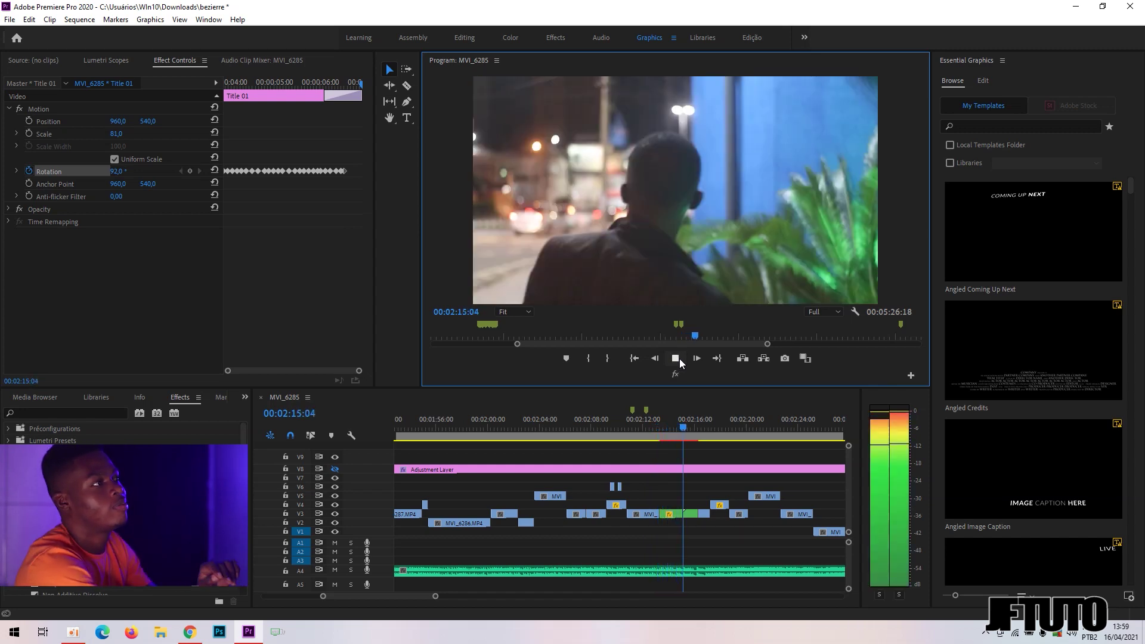
click(676, 359)
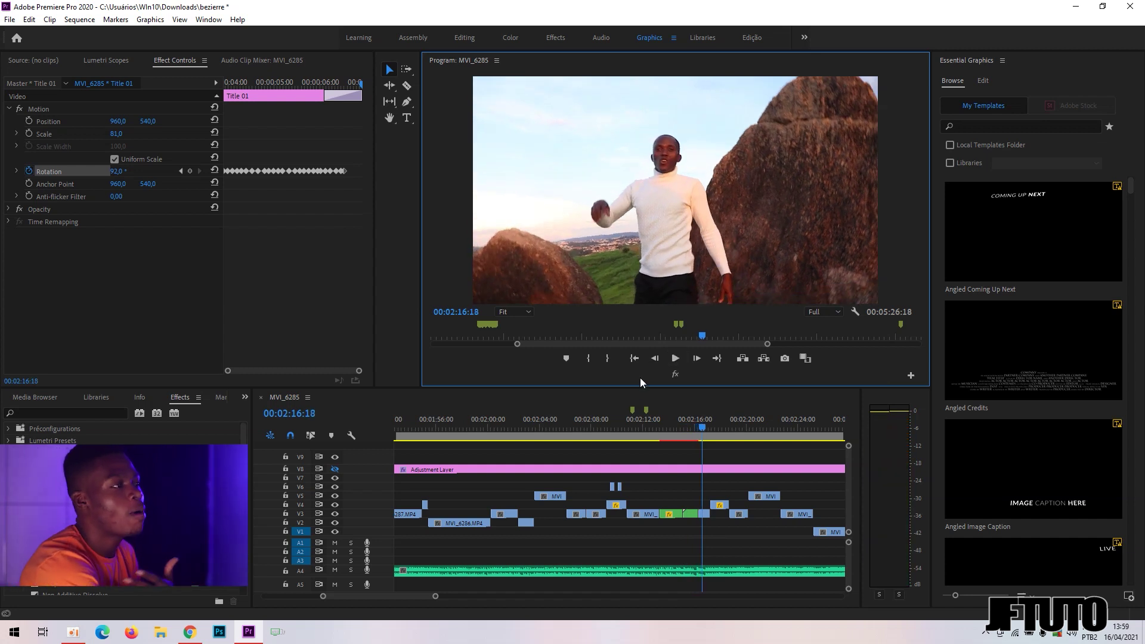
click(636, 425)
click(674, 358)
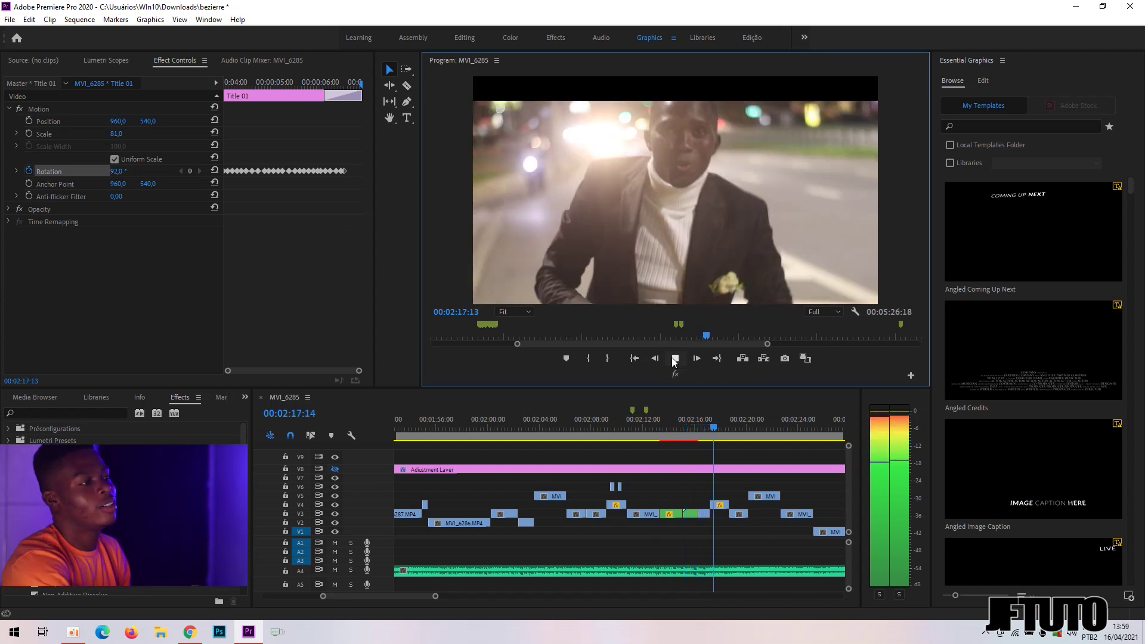
click(674, 359)
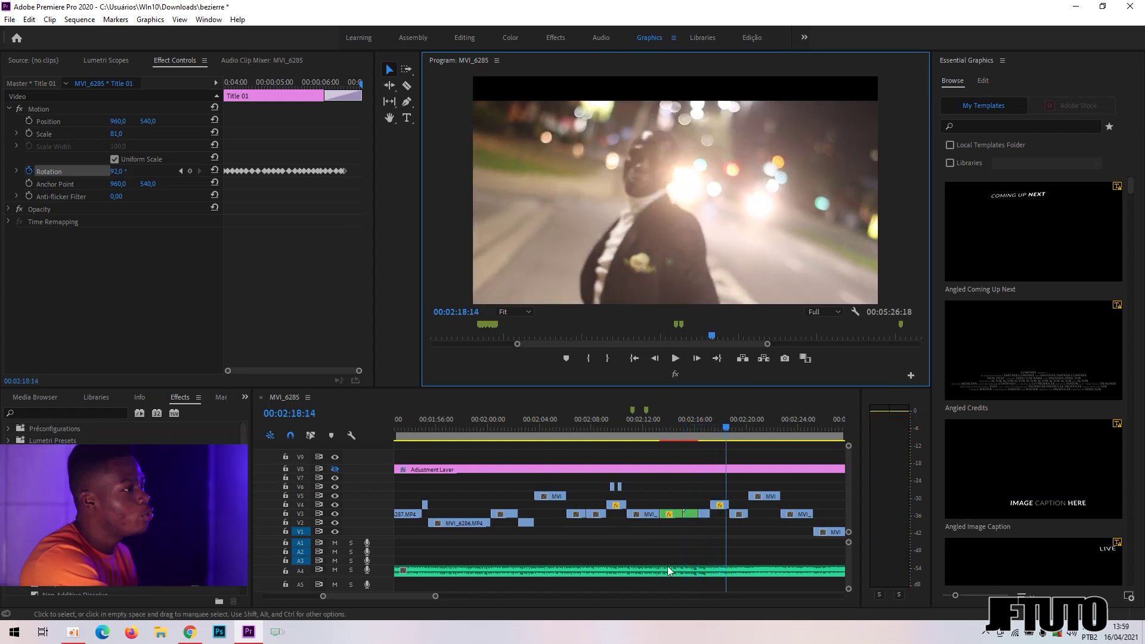
Scrub across the existing nested clips and play the separate clips that follow them at normal speed.
click(434, 596)
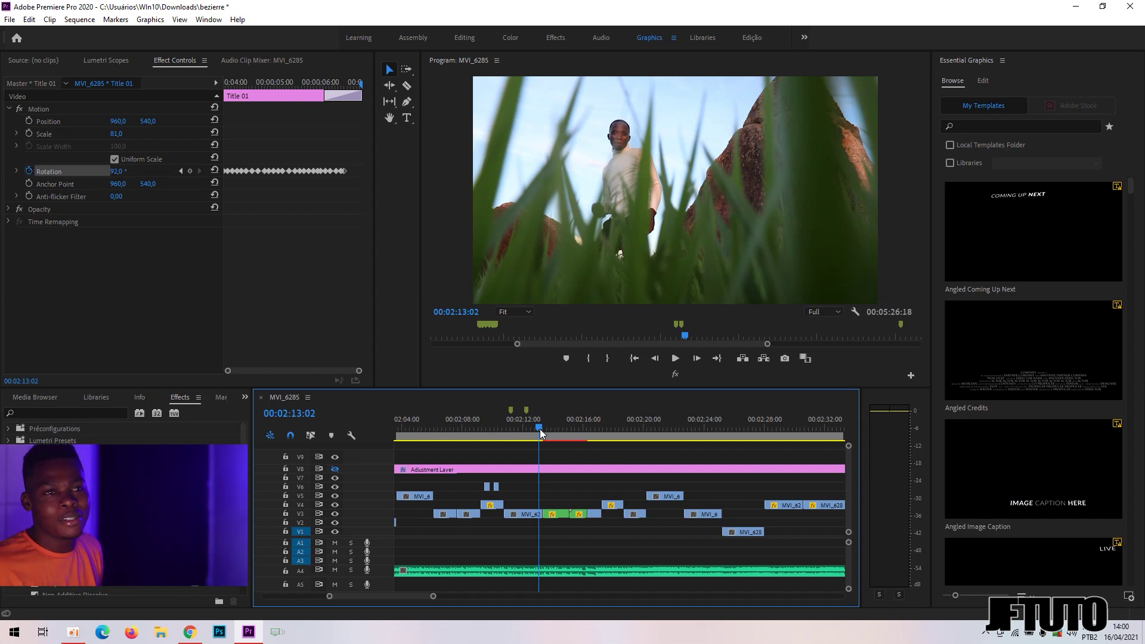
drag(539, 428, 597, 433)
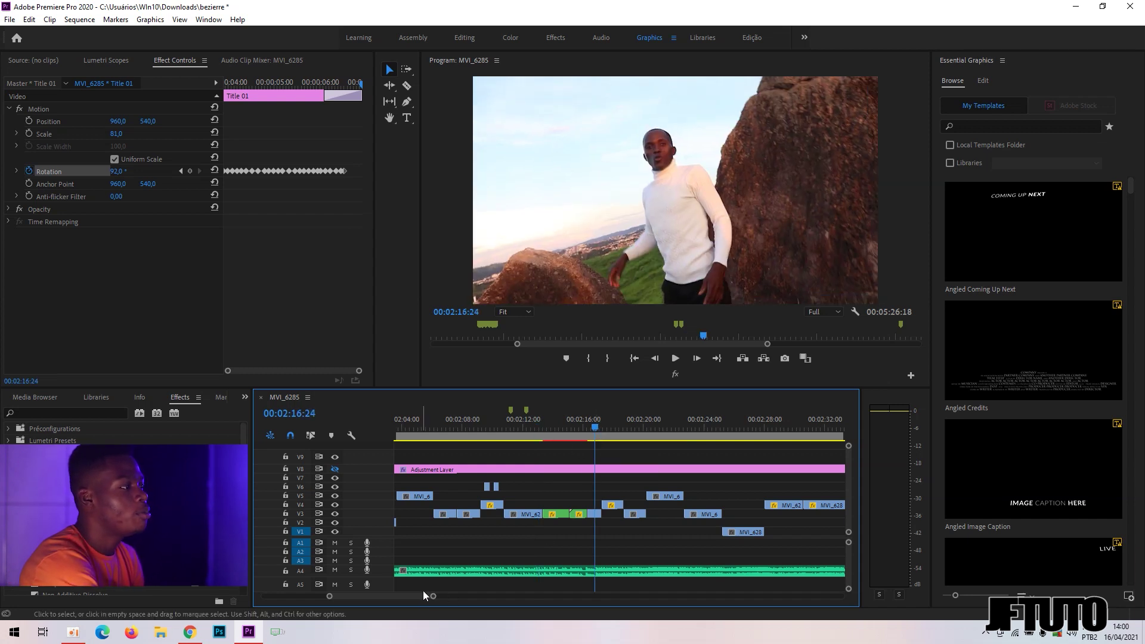
mouse_move(433, 596)
mouse_down()
mouse_move(399, 593)
mouse_move(465, 590)
mouse_move(440, 596)
mouse_up()
click(648, 426)
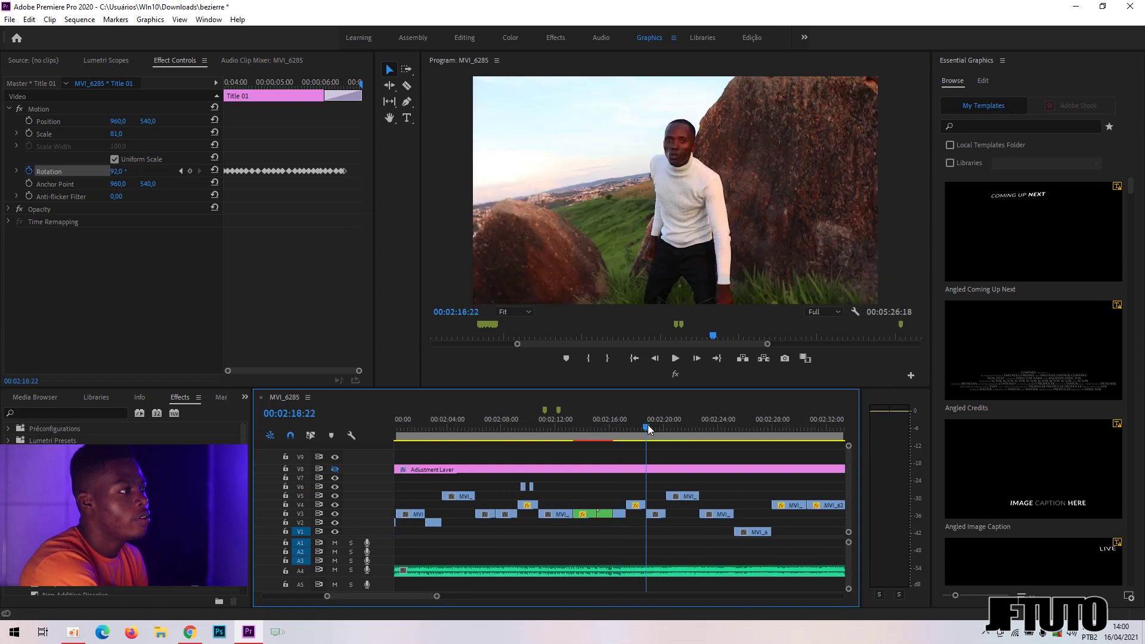
drag(647, 424, 667, 435)
click(679, 359)
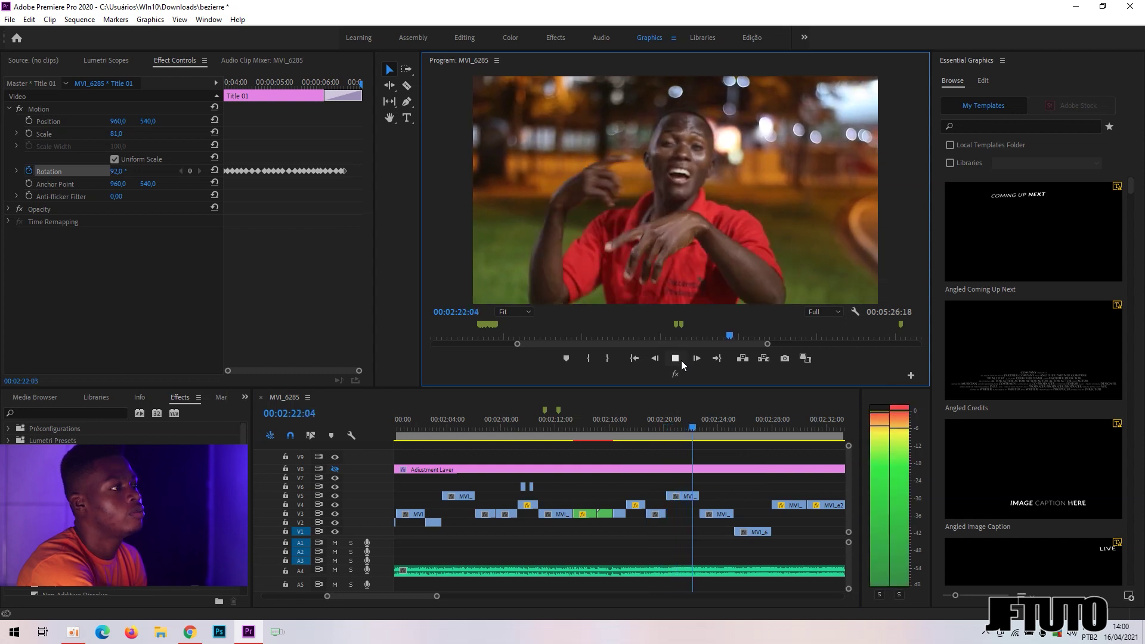
key(space)
Nest the five clips that follow the existing nested section, keeping the name Nested Sequence 03.
drag(760, 544, 635, 478)
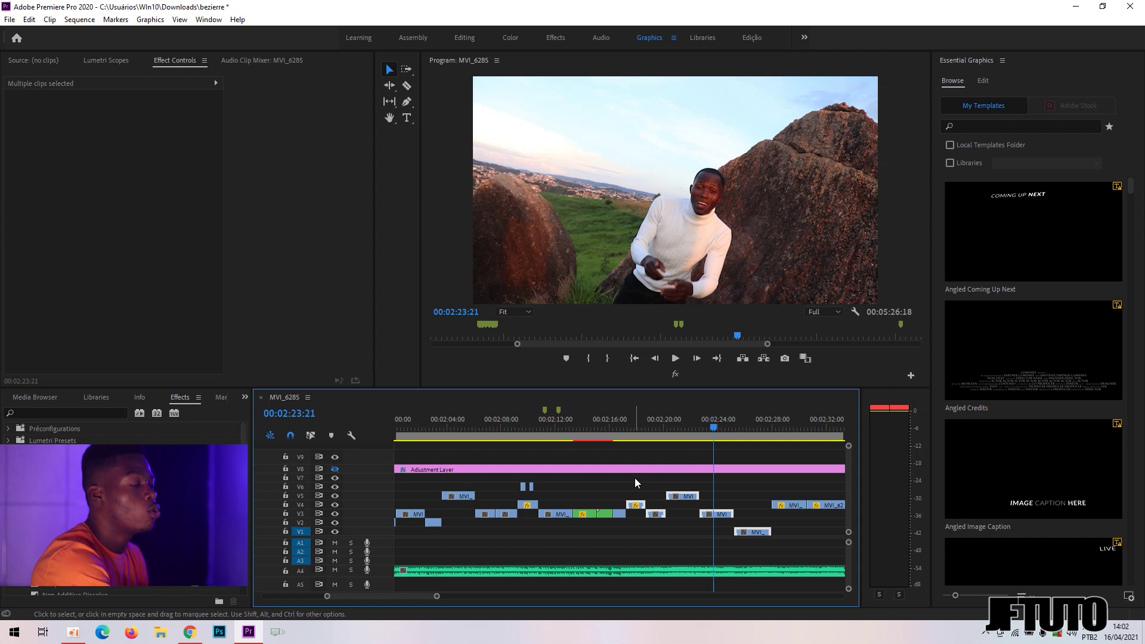
right_click(705, 516)
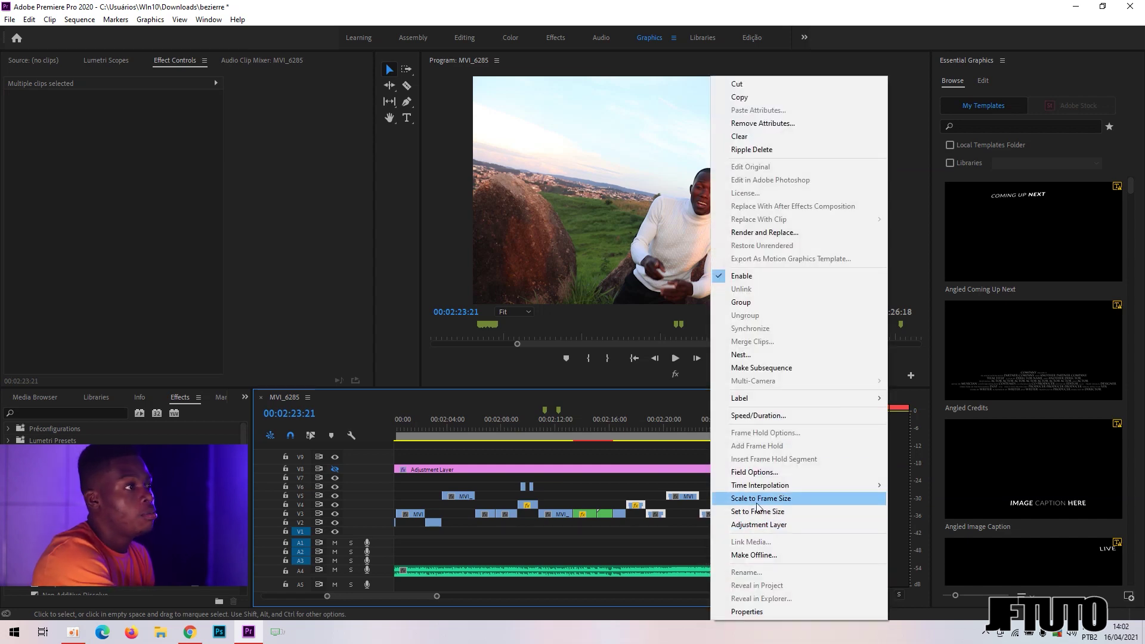
click(749, 358)
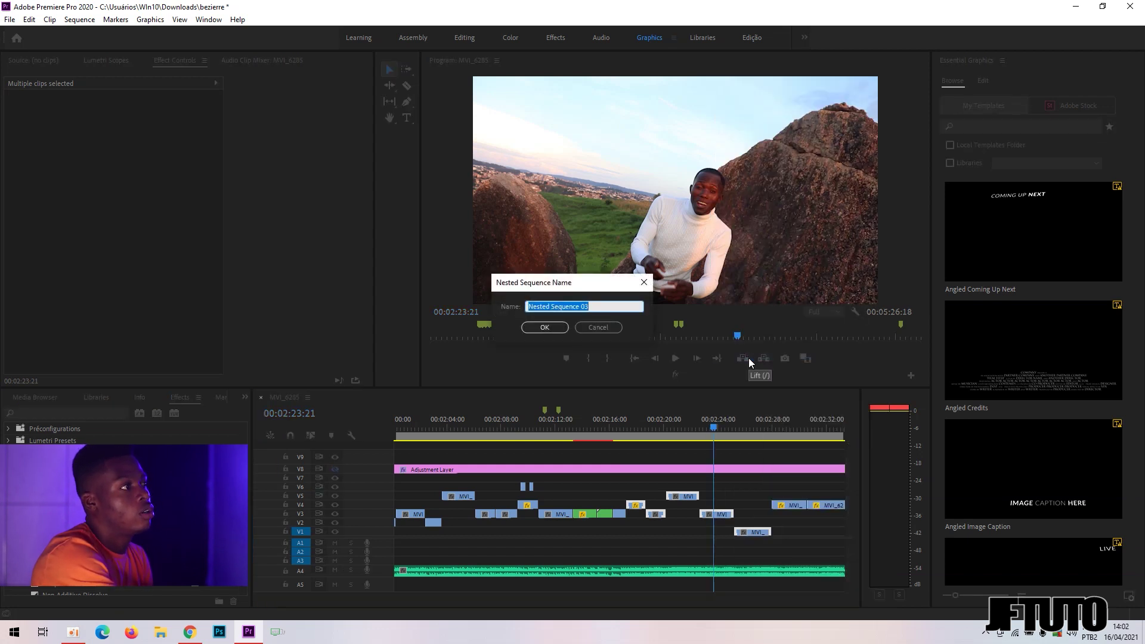
click(545, 328)
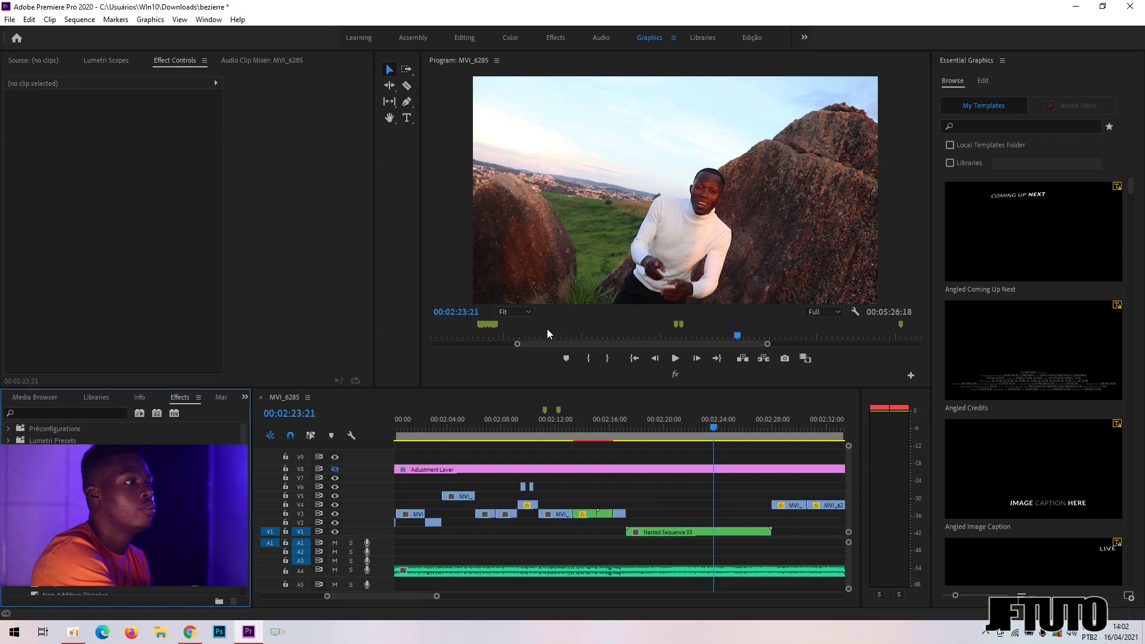
Play Nested Sequence 03 from its beginning to check its content at normal speed.
click(628, 434)
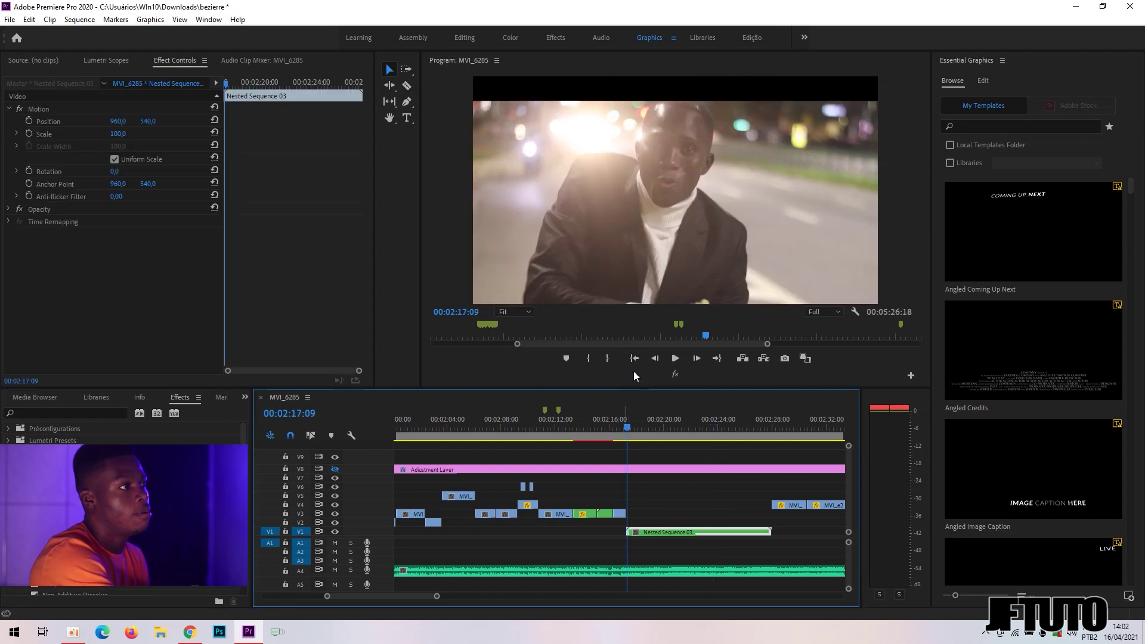
click(676, 357)
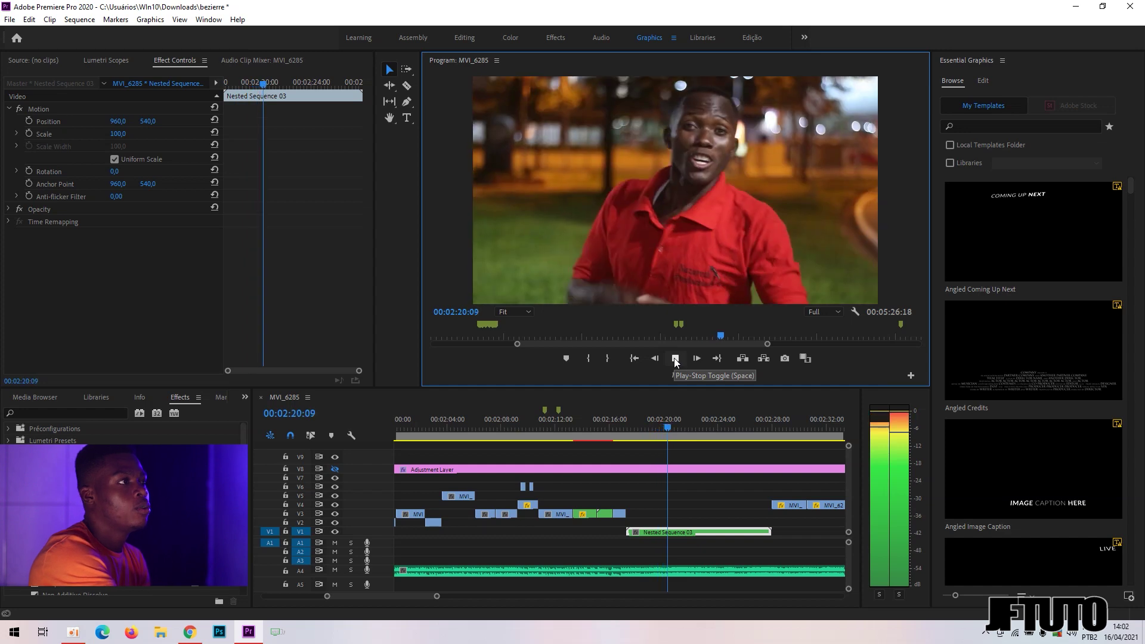
click(676, 359)
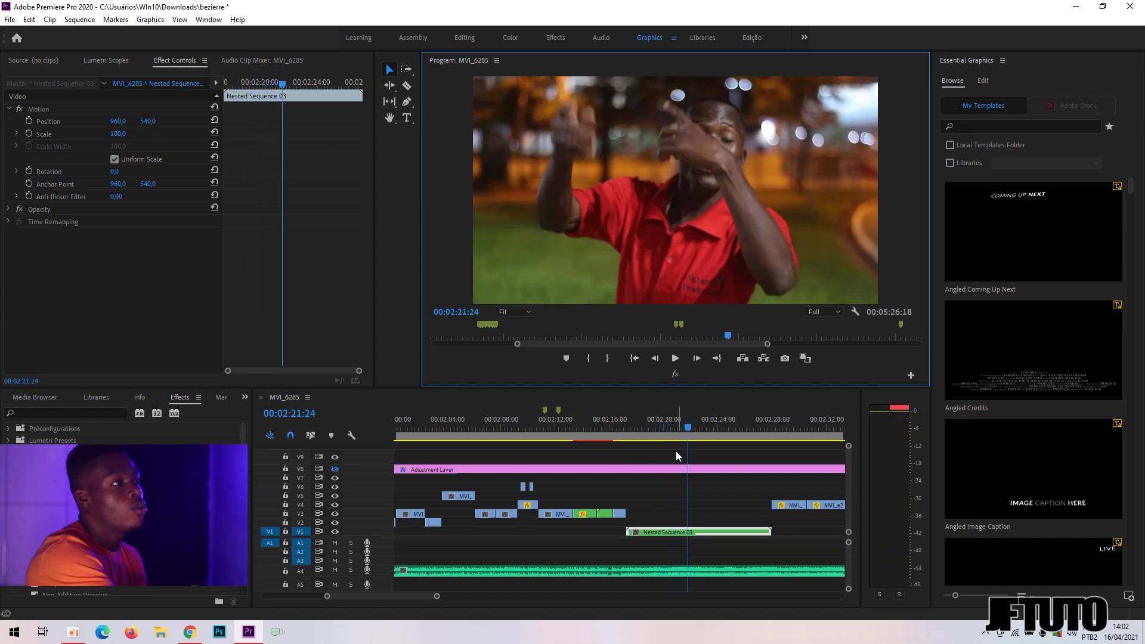
Raise the clip speed of Nested Sequence 03 to 300,7%, giving a duration of 00:00:03:17.
right_click(686, 533)
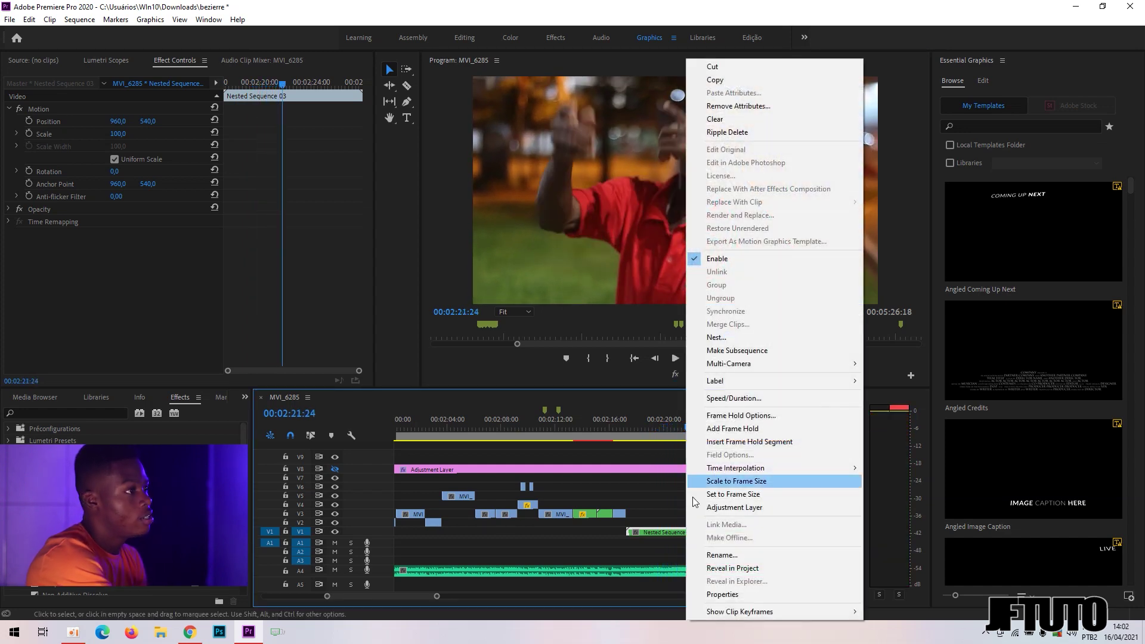
click(751, 398)
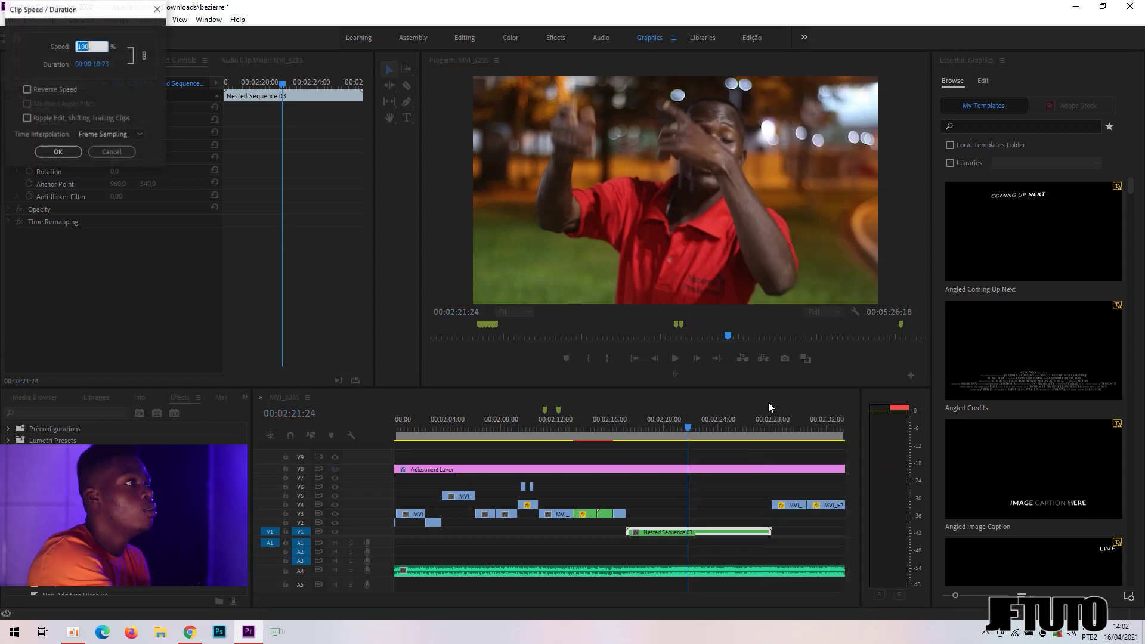
click(359, 409)
drag(298, 348, 360, 341)
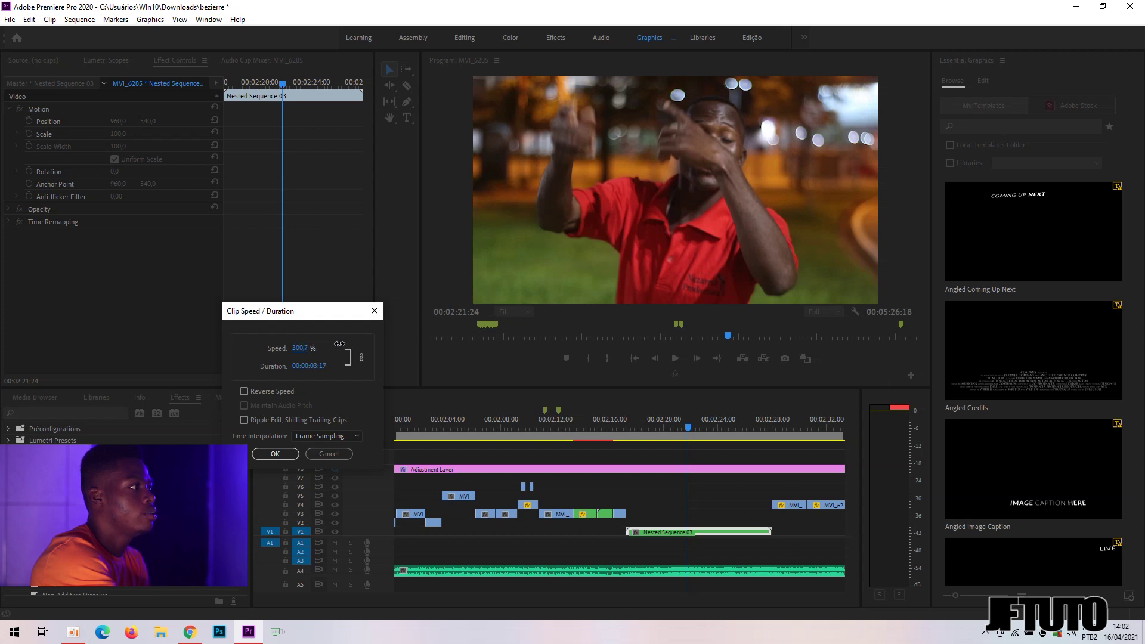
click(275, 455)
Play from the earlier nested clips through the sped-up Nested Sequence 03 to review the acceleration effect.
click(625, 434)
click(584, 434)
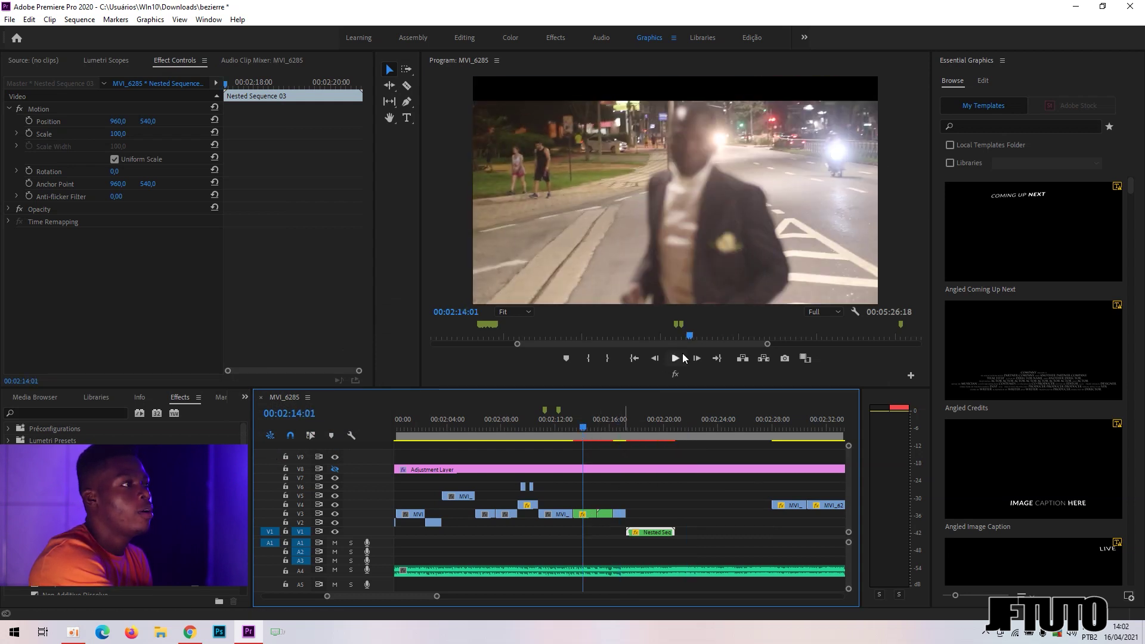
click(673, 358)
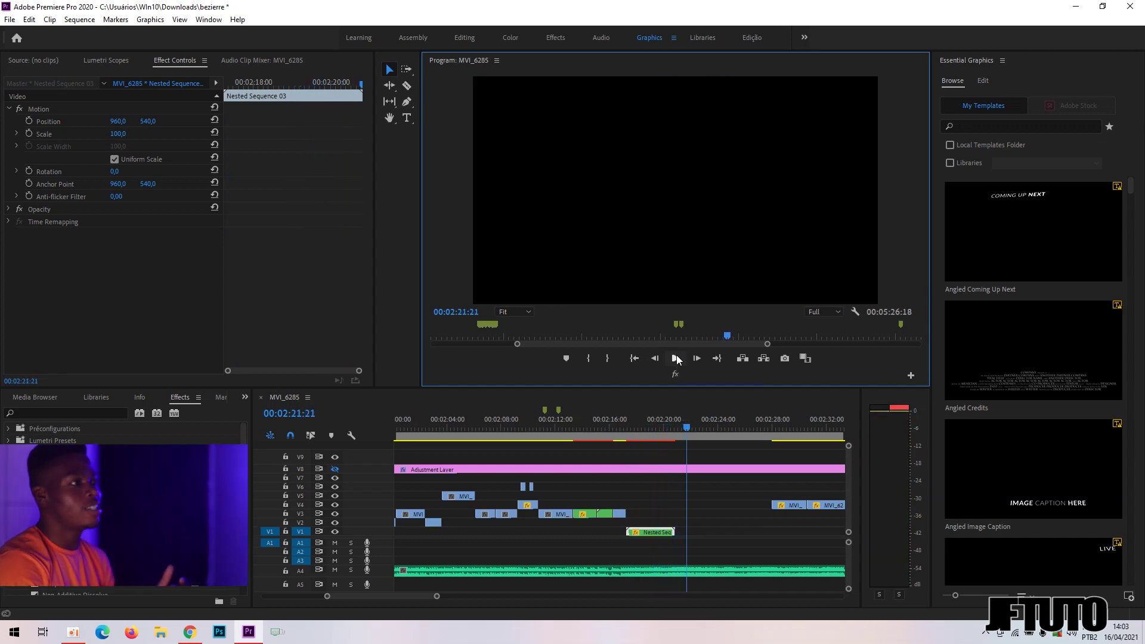
click(575, 433)
click(565, 436)
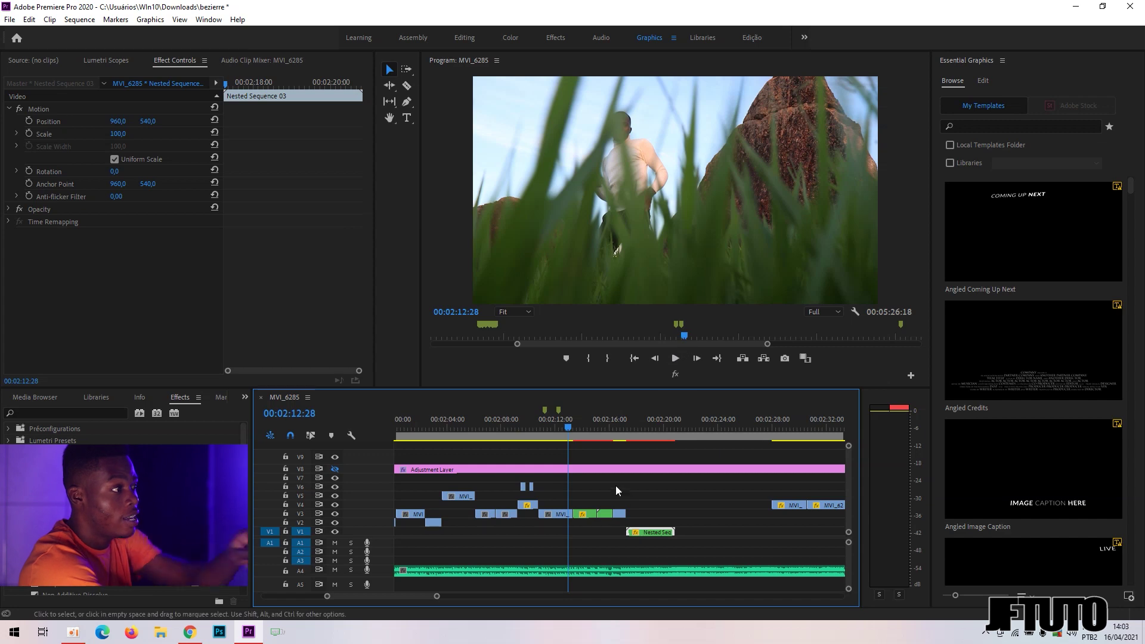
click(609, 435)
click(670, 361)
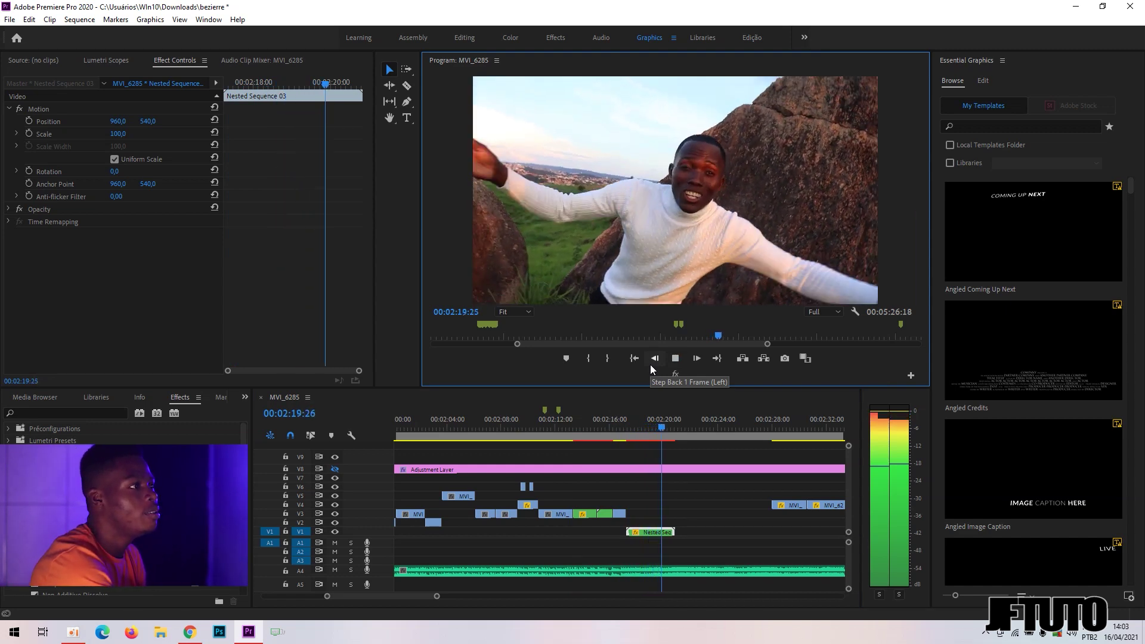
click(677, 358)
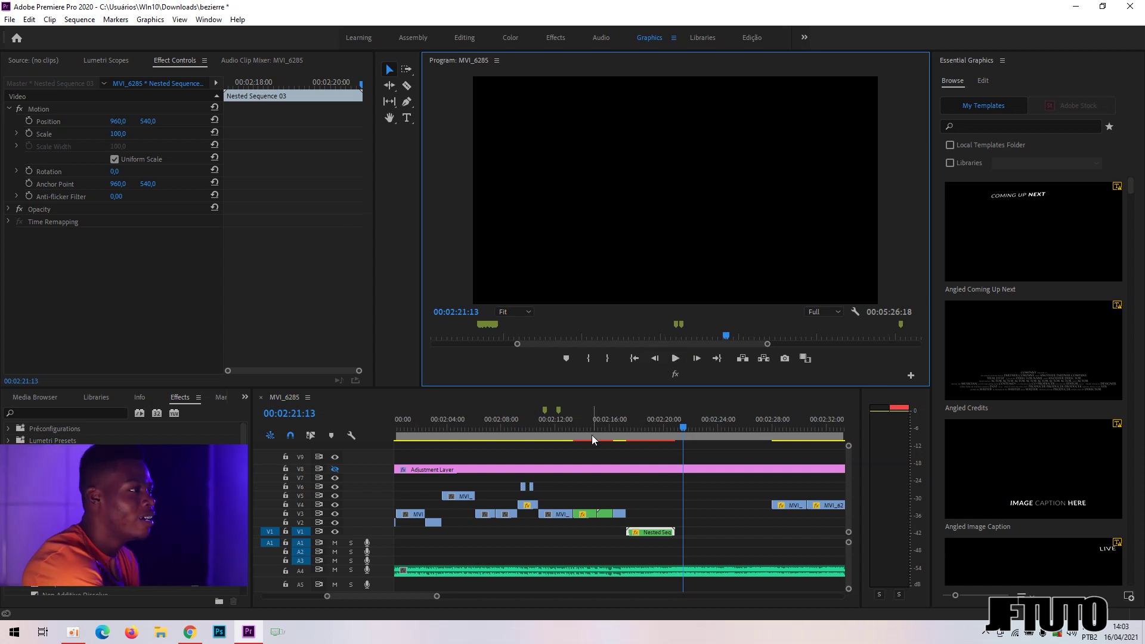
Replay the earlier nested section from about 00:02:12:24 into Nested Sequence 03 to compare their fast-cut effects.
click(574, 439)
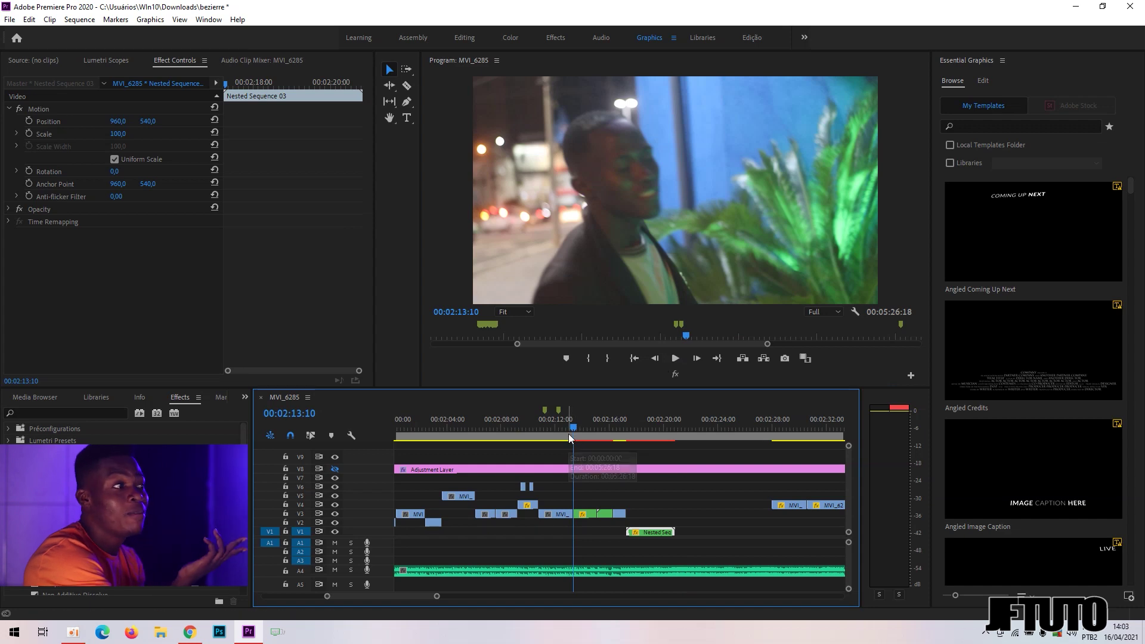
click(567, 434)
click(679, 366)
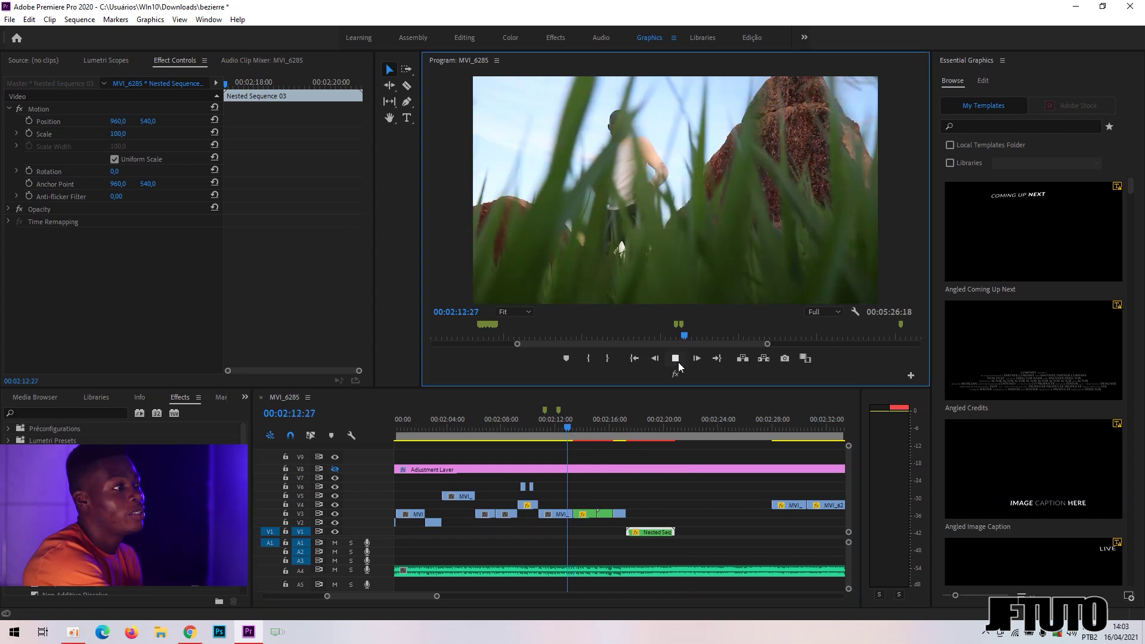
click(679, 363)
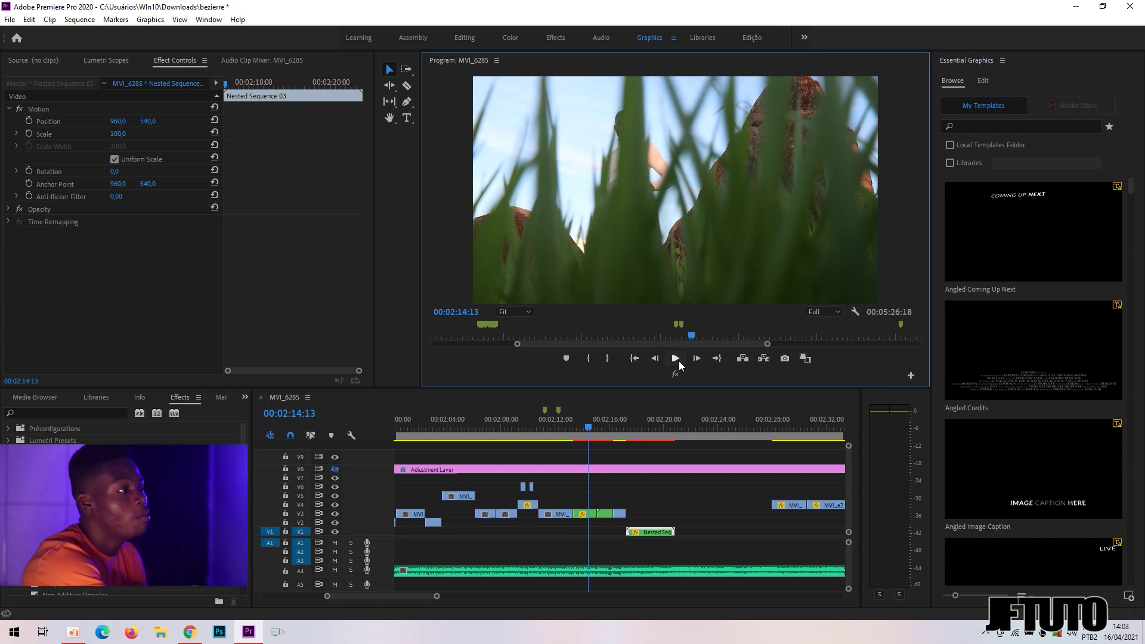
click(566, 436)
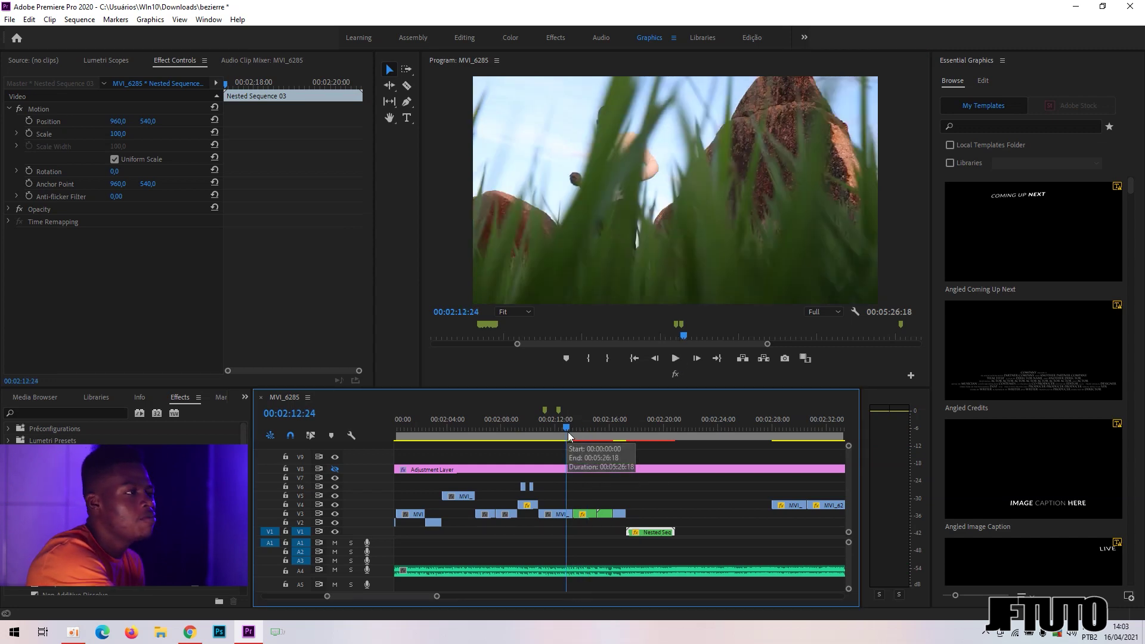
click(673, 361)
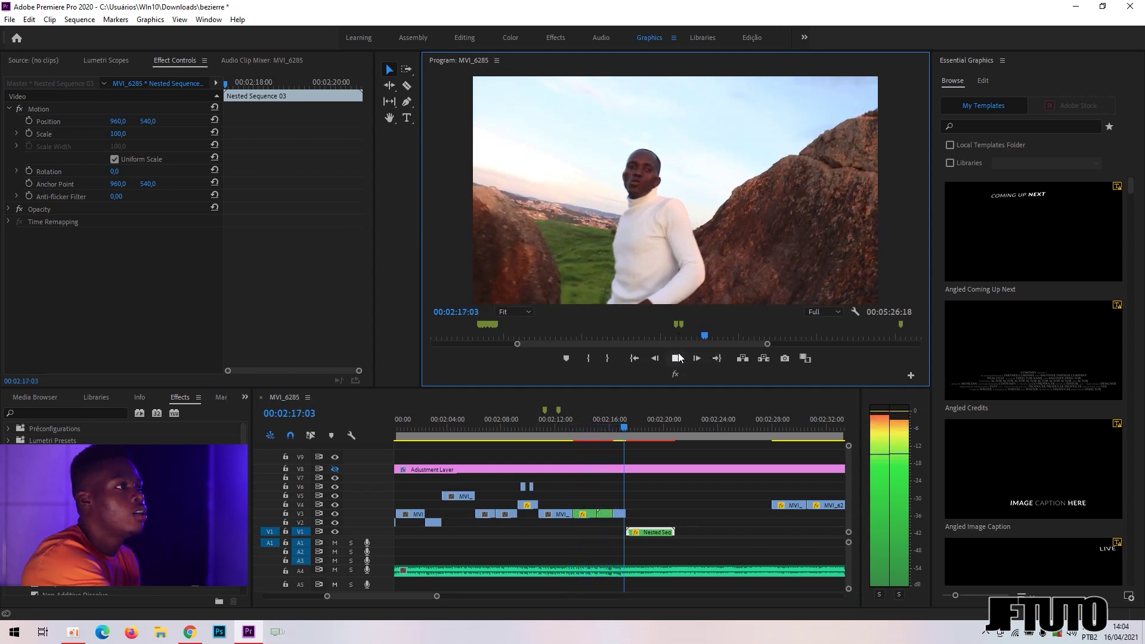
key(space)
scroll(442, 592, down, 3)
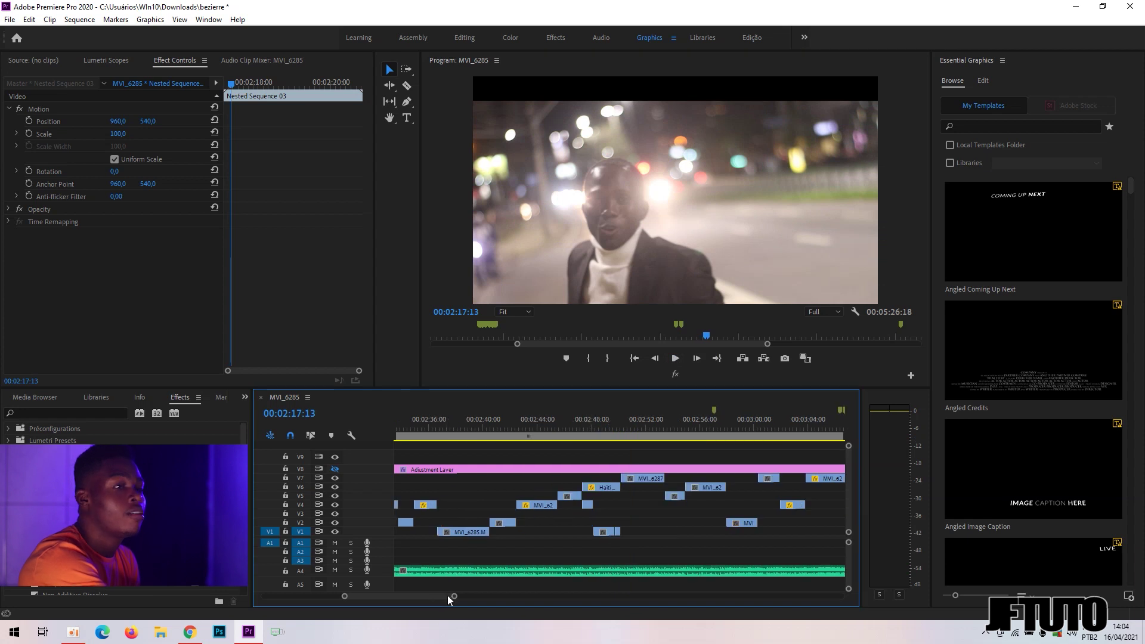